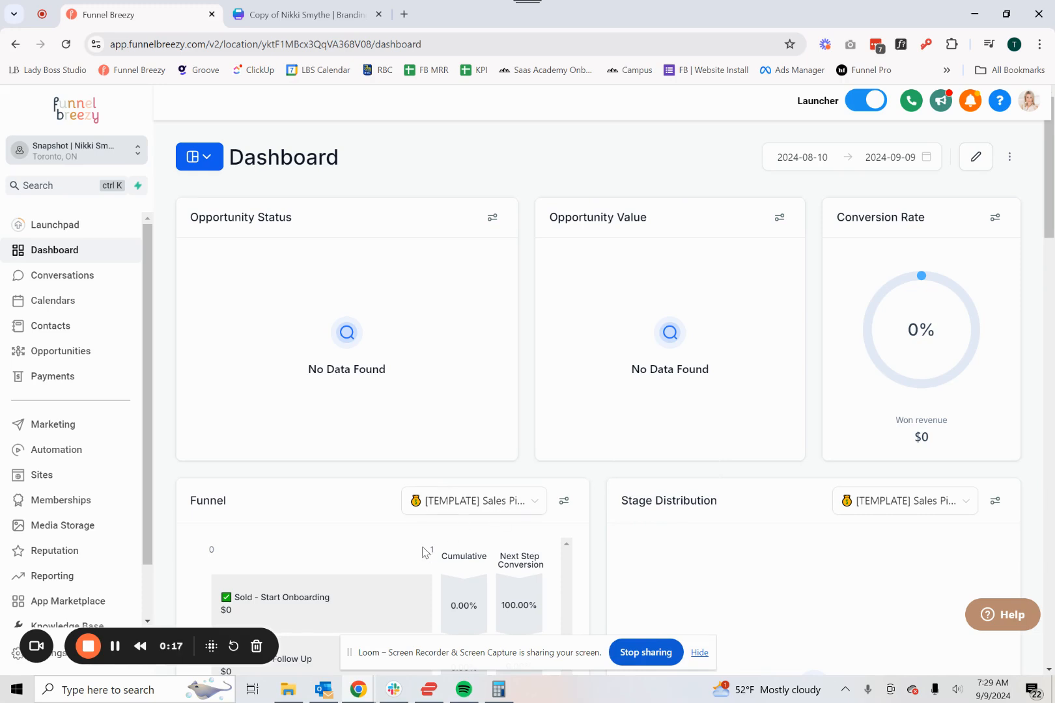
- Open the Brand Boards page from the account settings
left_click_drag(199, 641, 357, 535)
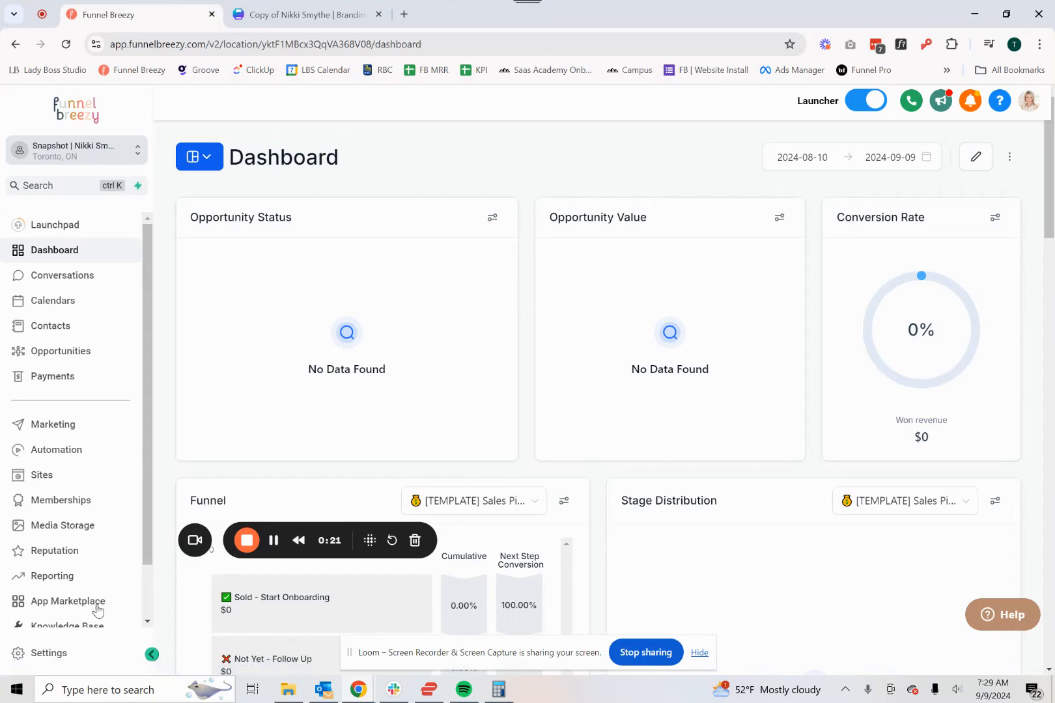
left_click(65, 653)
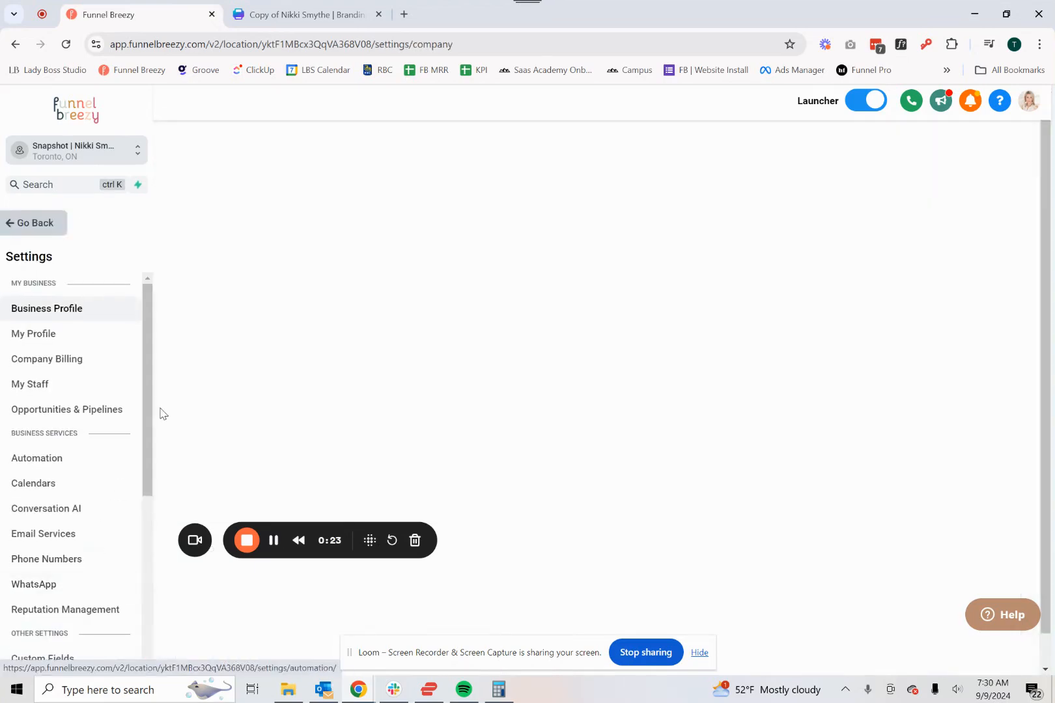
scroll(102, 402, "down", 4)
scroll(103, 402, "down", 1)
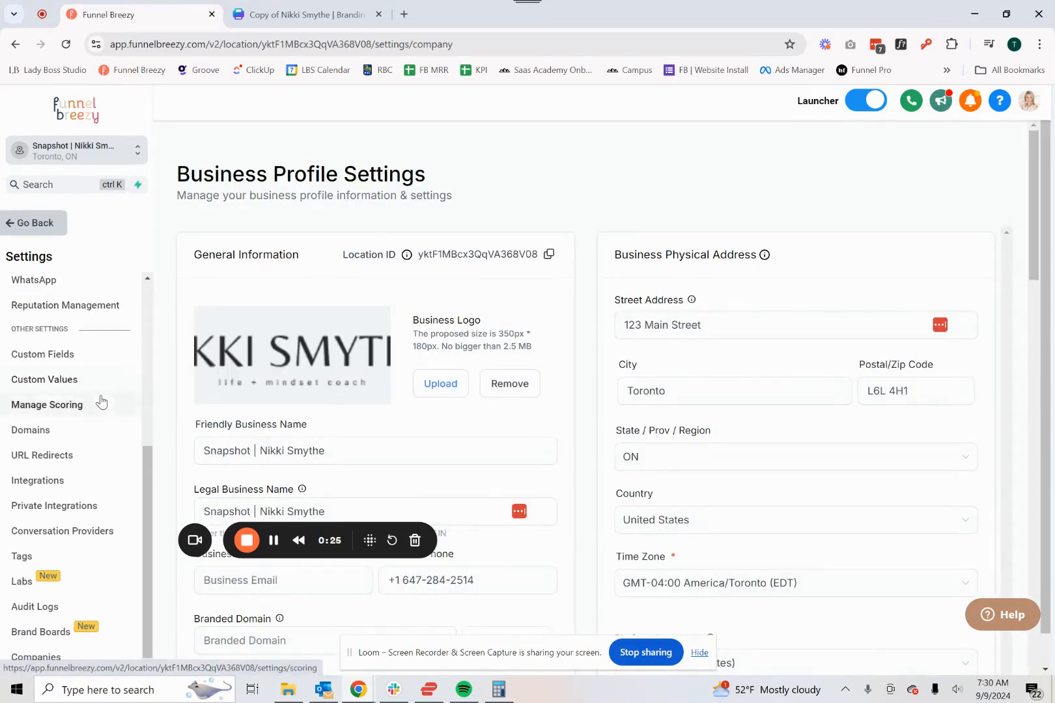
left_click(64, 633)
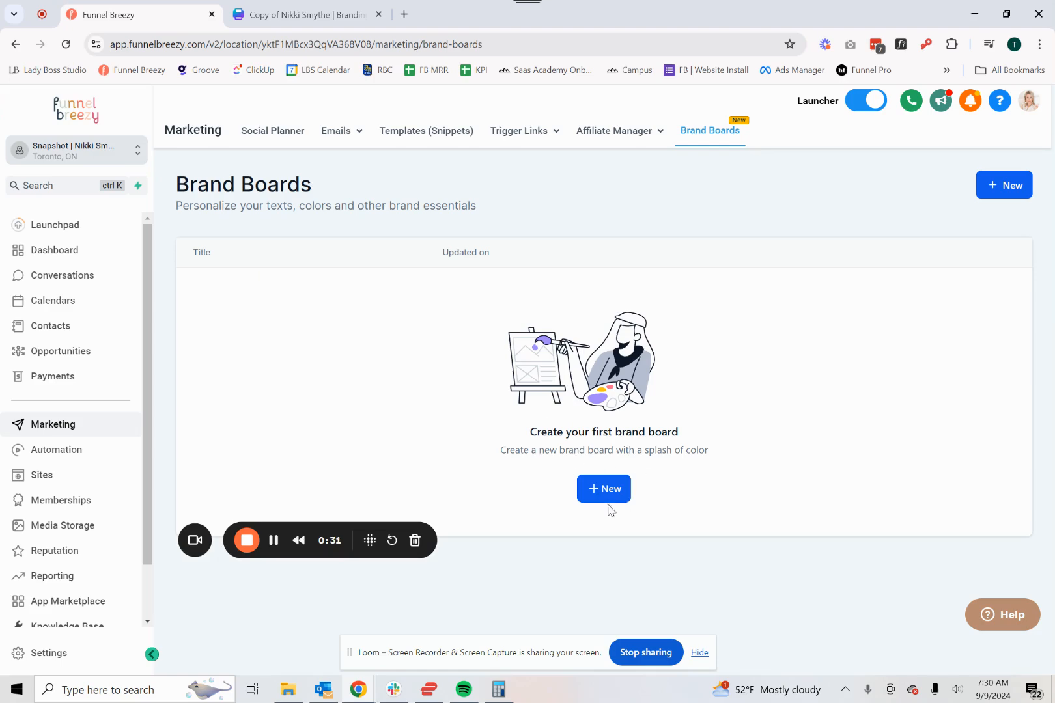
- Check the reference branding board in Canva, and create a new brand board in Funnel Breezy using the Start from blank style
left_click_drag(340, 539, 257, 628)
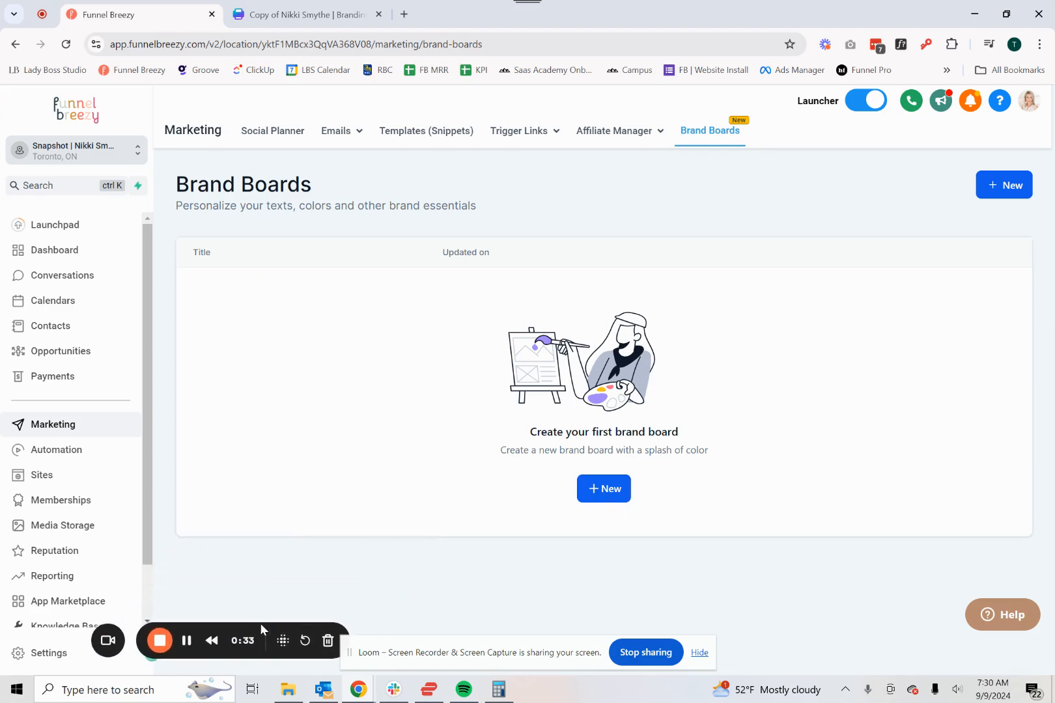
key("ctrl+Tab")
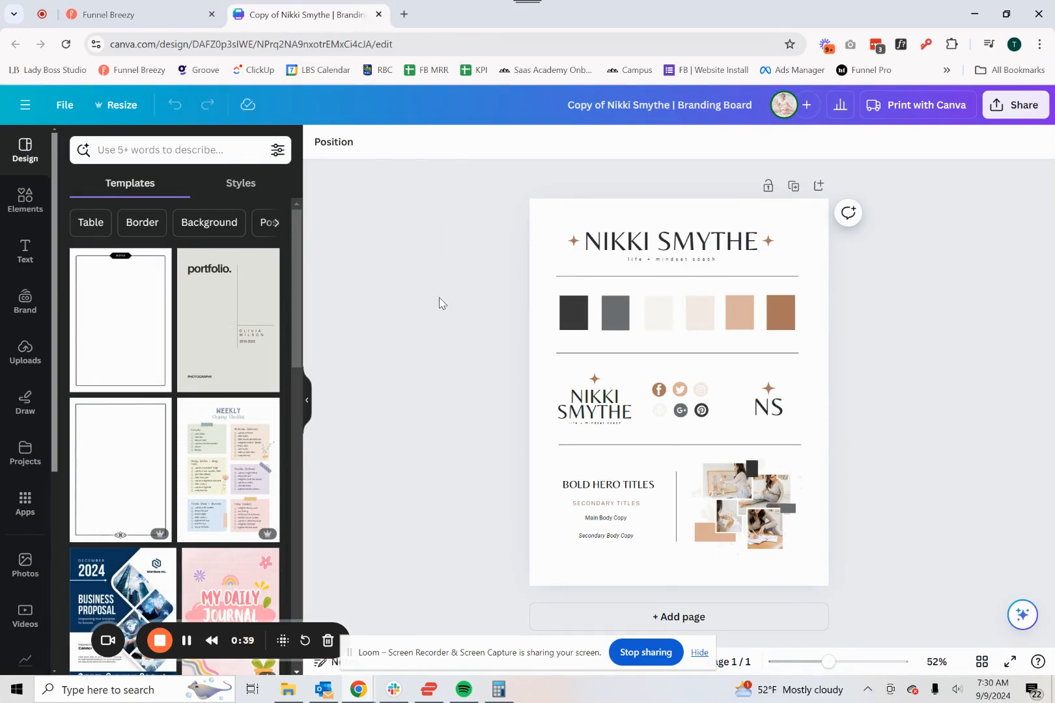
left_click(134, 14)
left_click(615, 493)
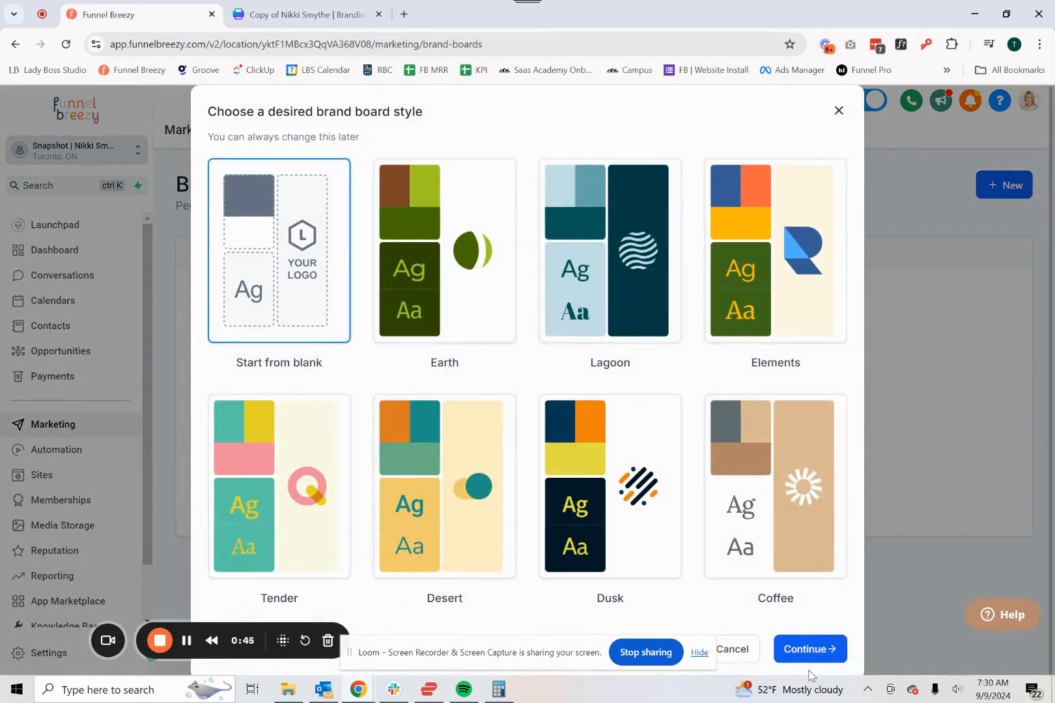
left_click(808, 650)
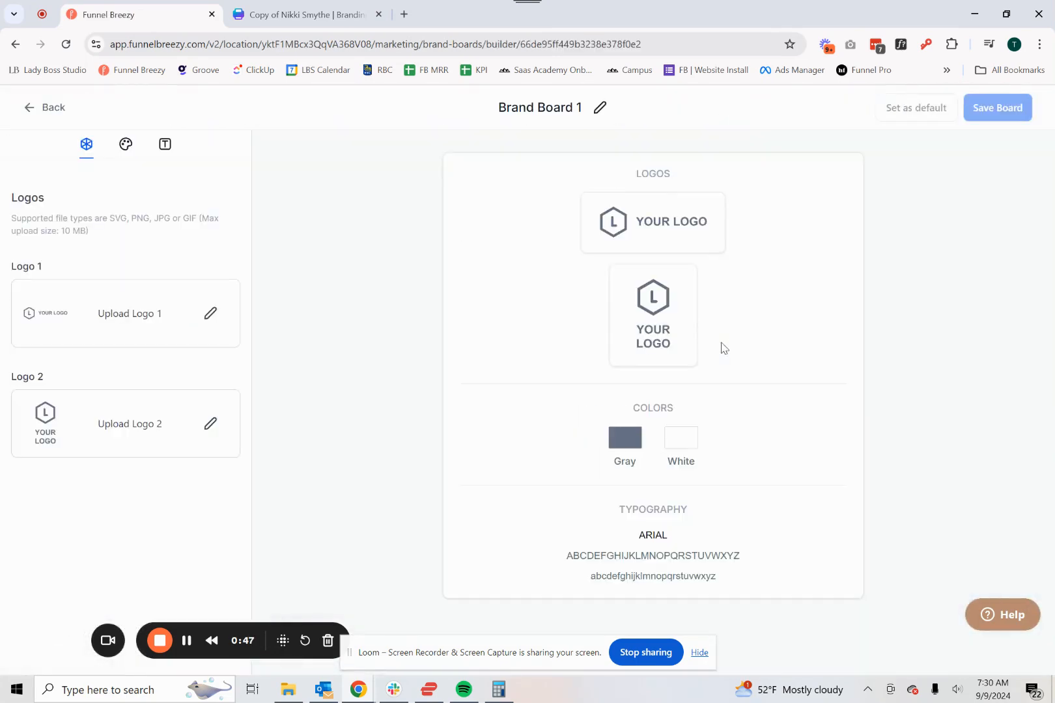
- Rename the new brand board with the coaching brand's full name
left_click(549, 108)
double_click(550, 110)
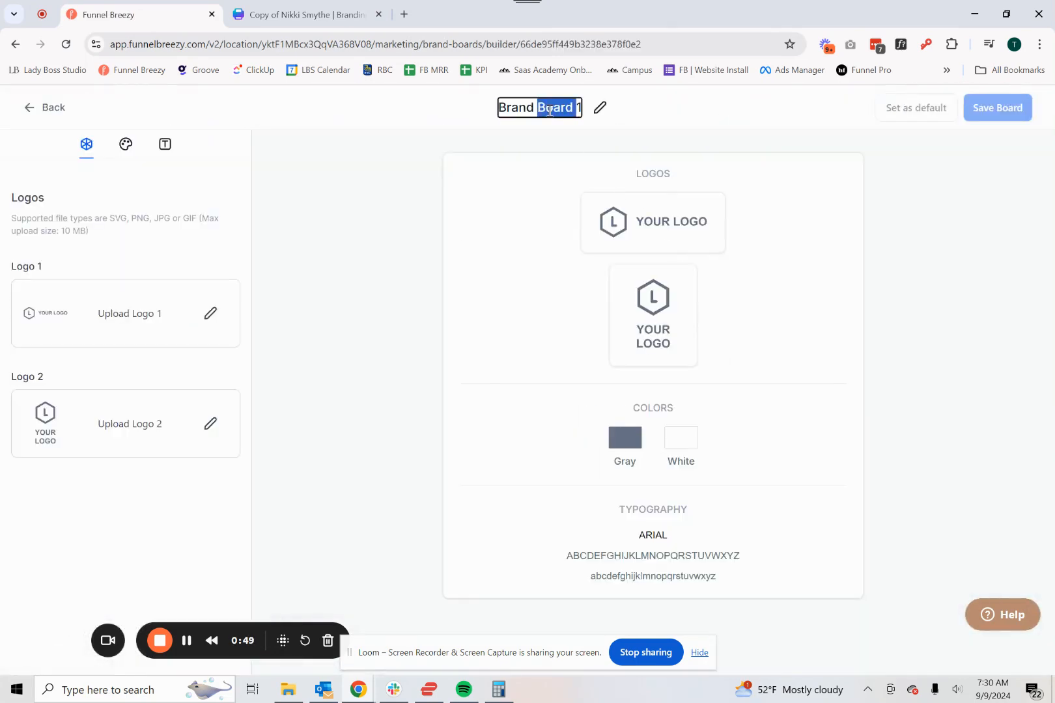
key("ctrl+a")
type("Br")
key("BackSpace")
key("BackSpace")
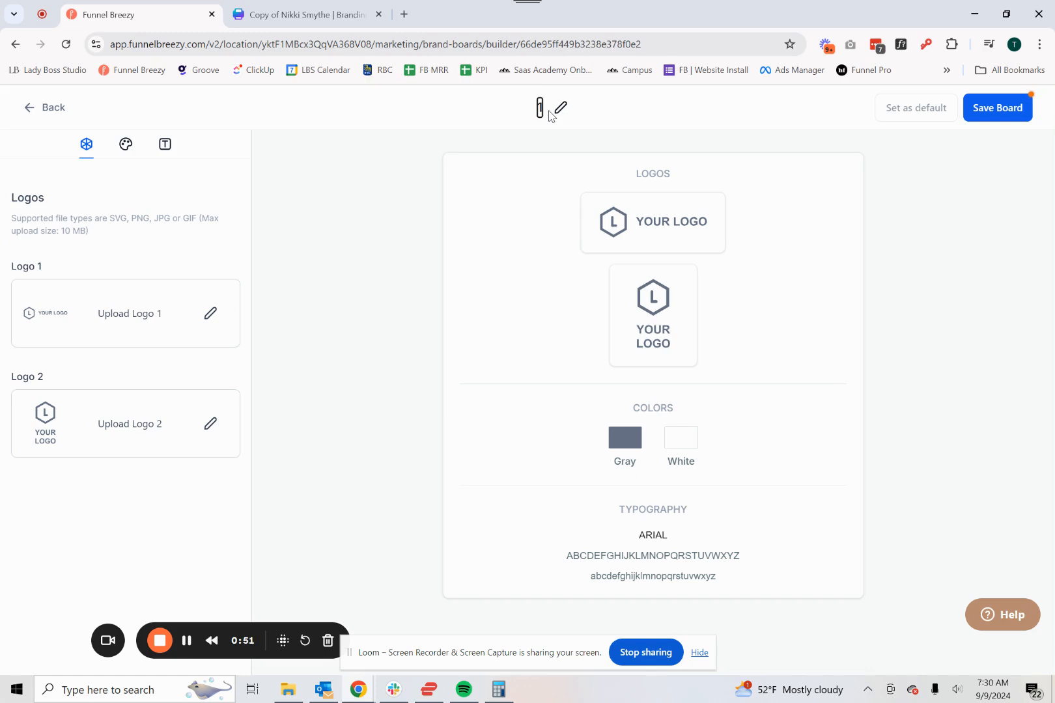
type("Nikki")
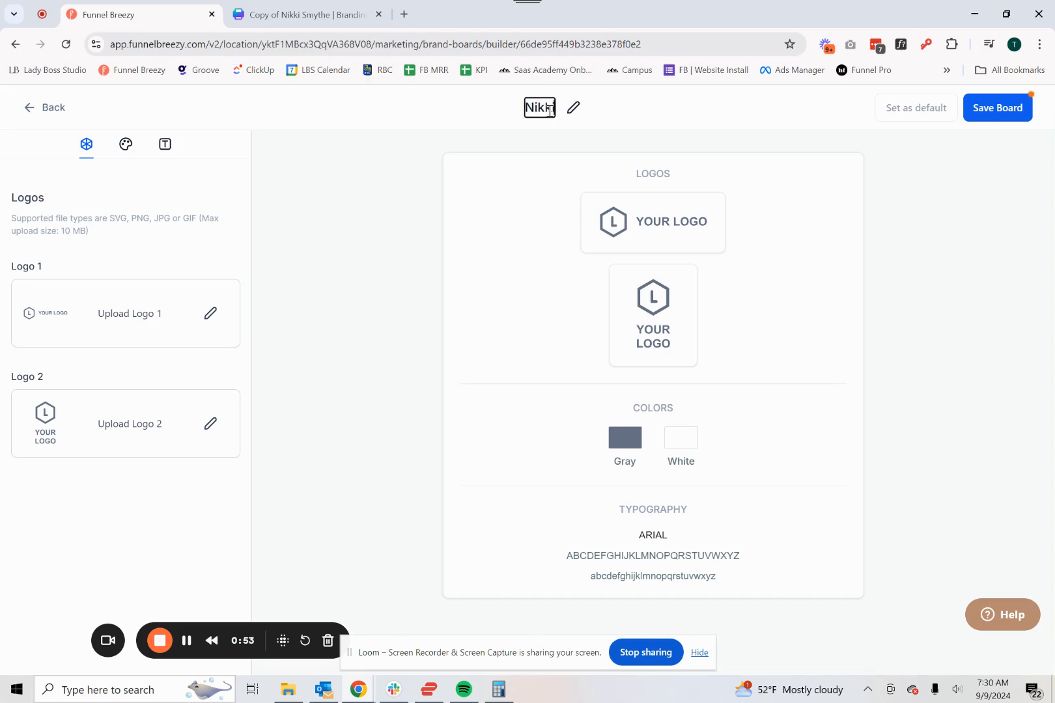
type(" Smythe")
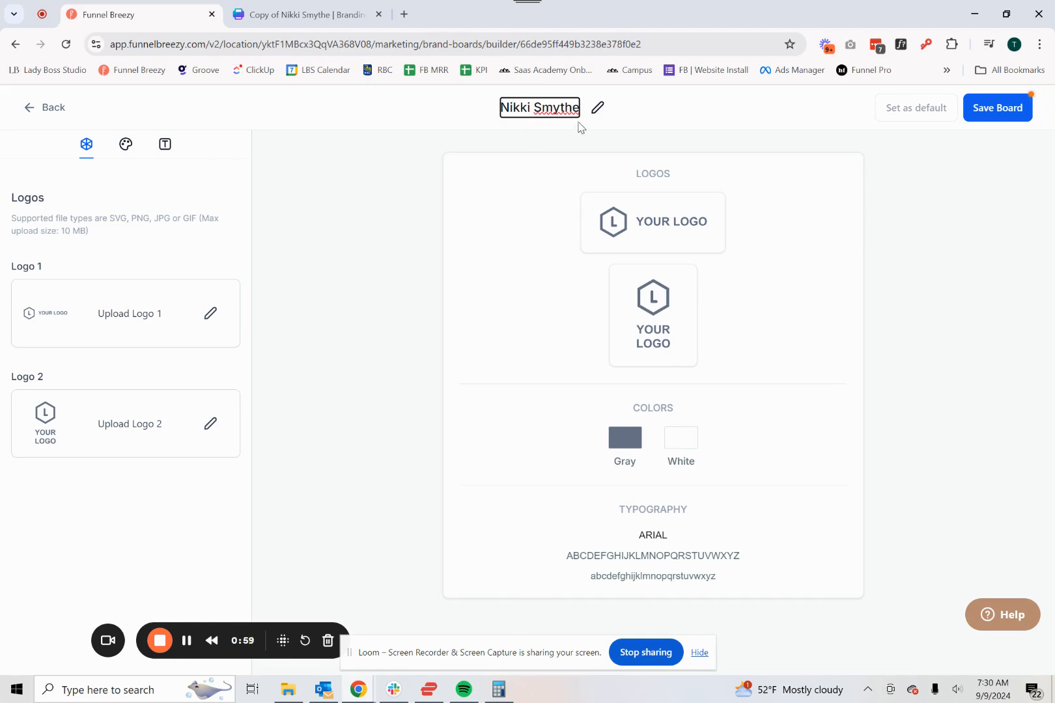
left_click(402, 243)
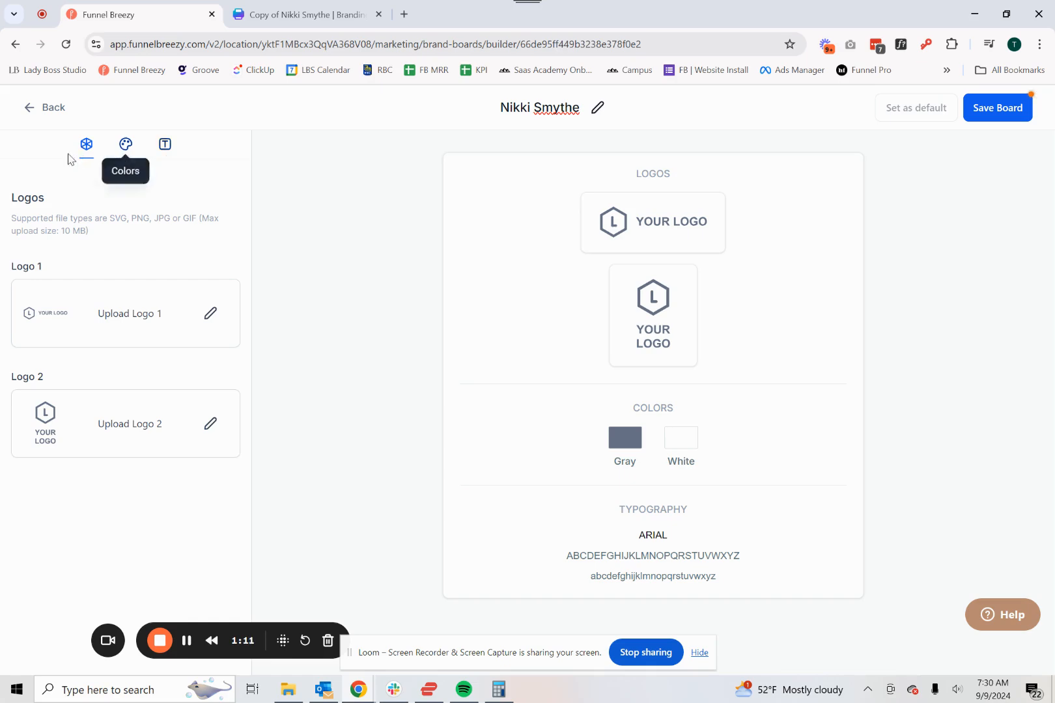
- Check the logos on the Canva branding board and locate the existing brand logo in Funnel Breezy's media library for Logo 1
left_click(321, 14)
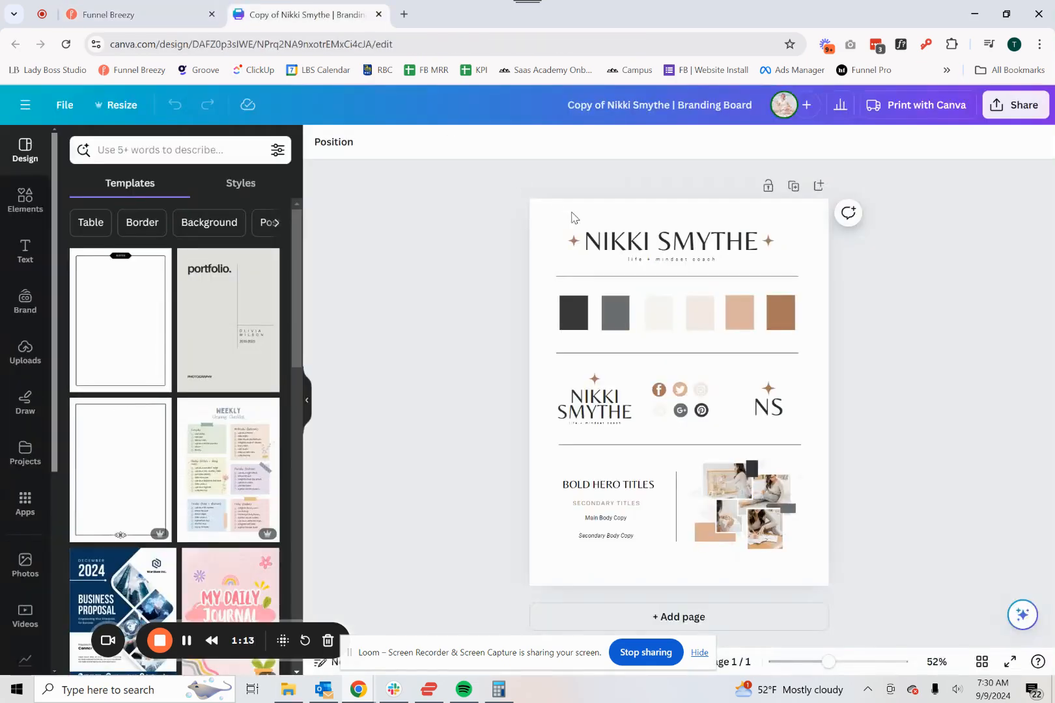
left_click_drag(511, 229, 456, 147)
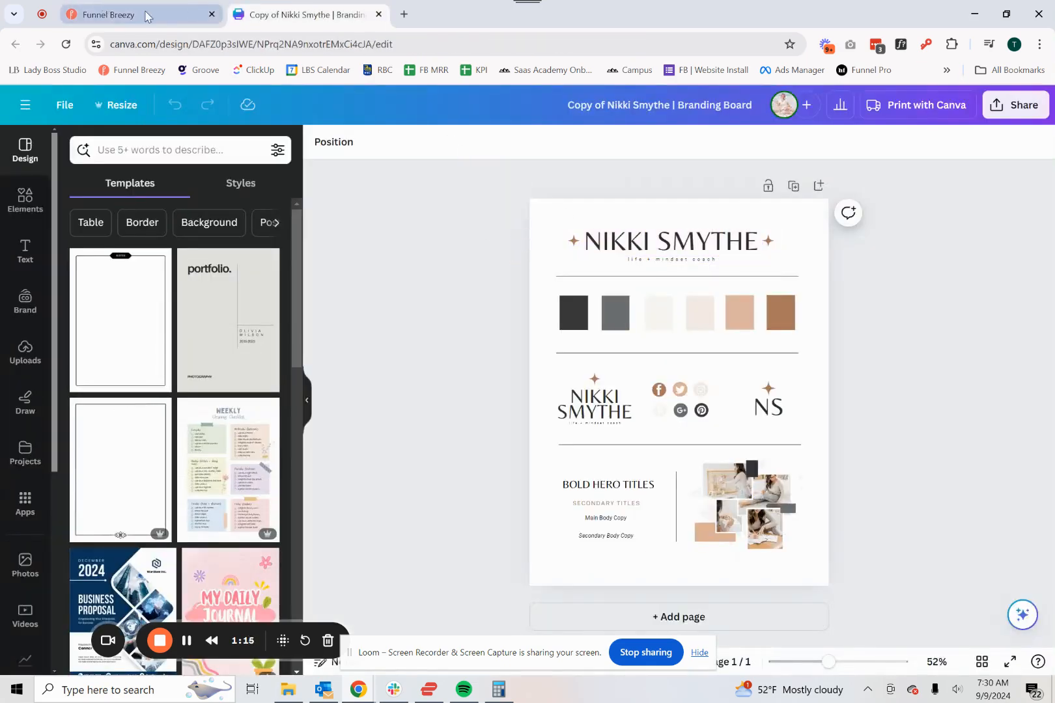
left_click(137, 14)
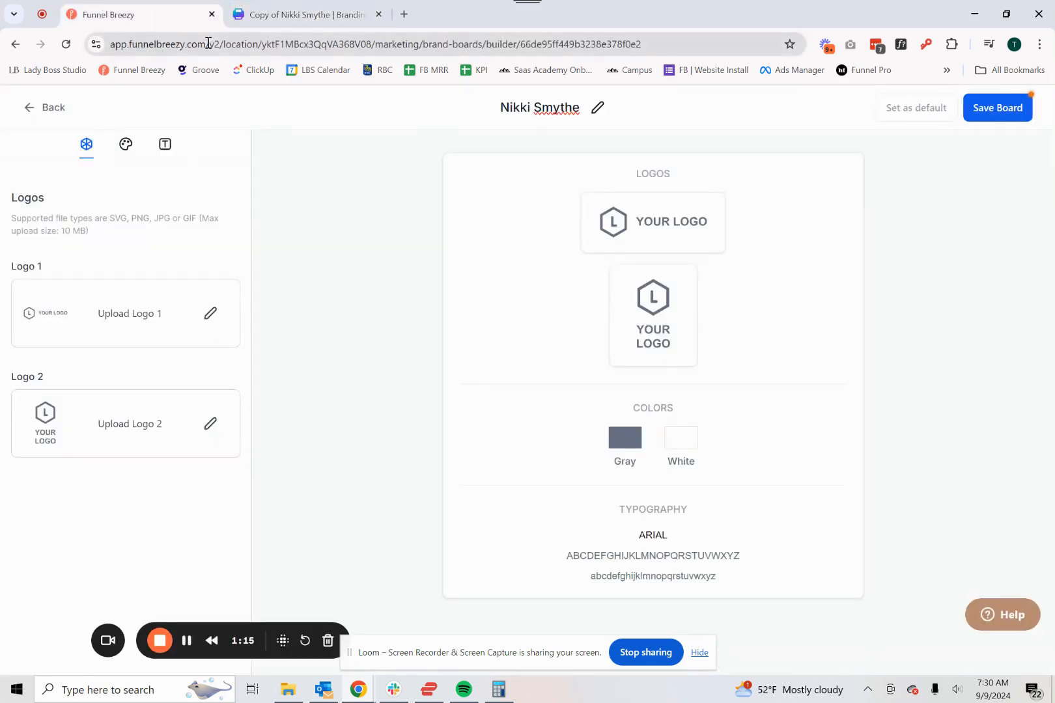
left_click(210, 313)
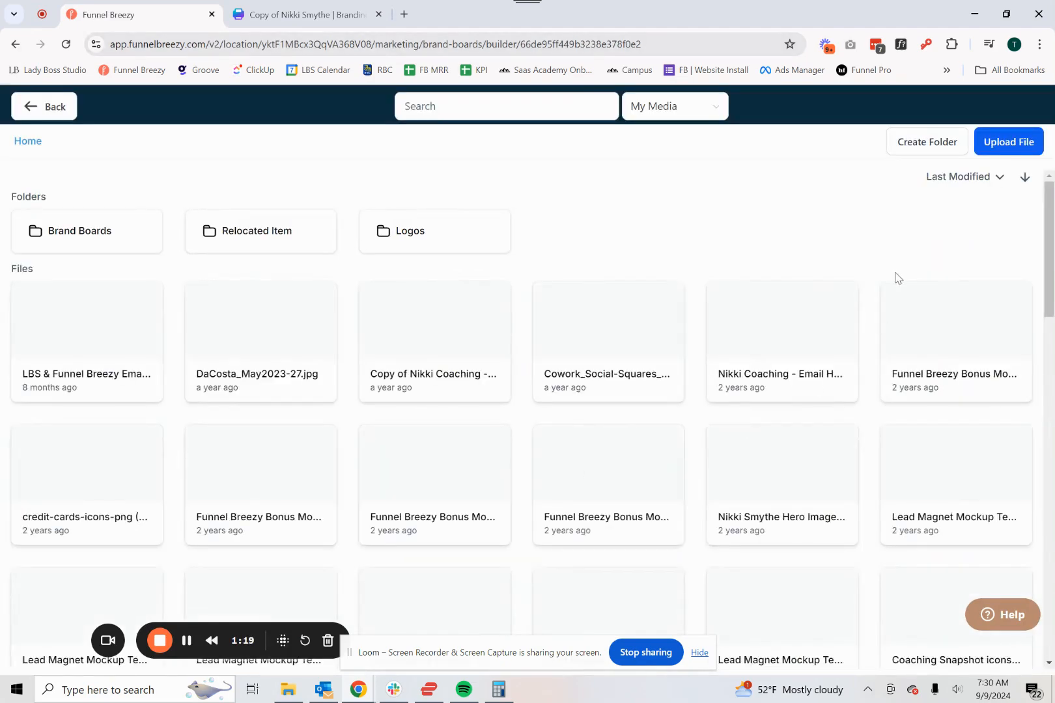
scroll(759, 273, "down", 2)
scroll(758, 273, "down", 10)
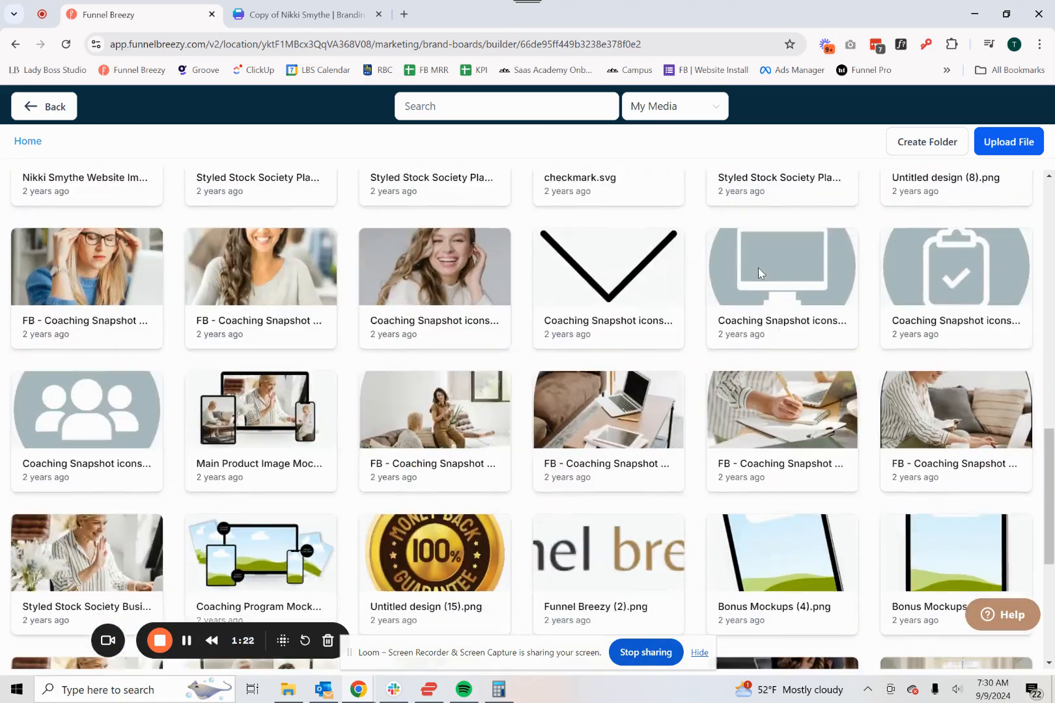
scroll(651, 273, "up", 4)
left_click(449, 296)
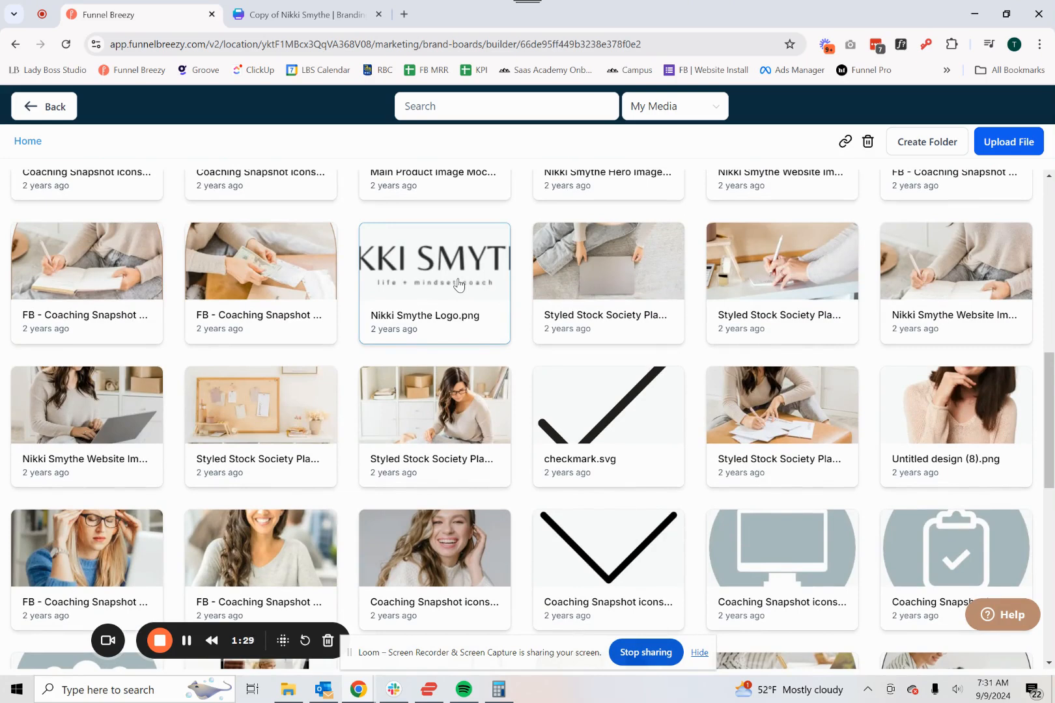
- Upload the brand's logo PNG from its Assets folder in Website Template Collections and set it as Logo 1
left_click(1003, 142)
scroll(85, 380, "up", 2)
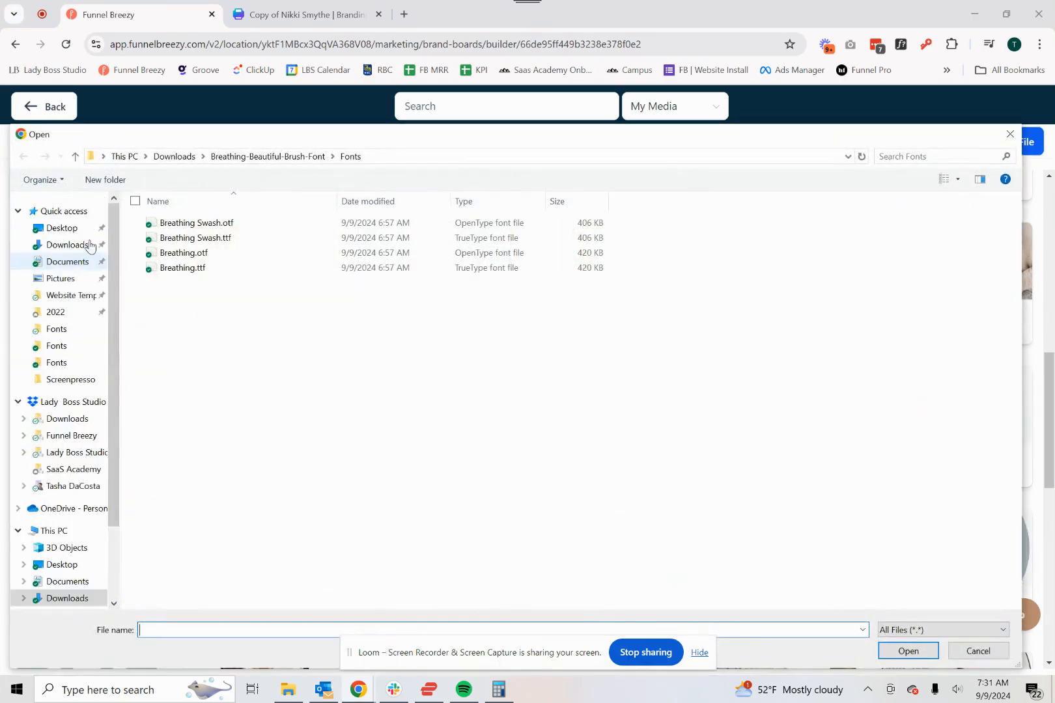
left_click(68, 295)
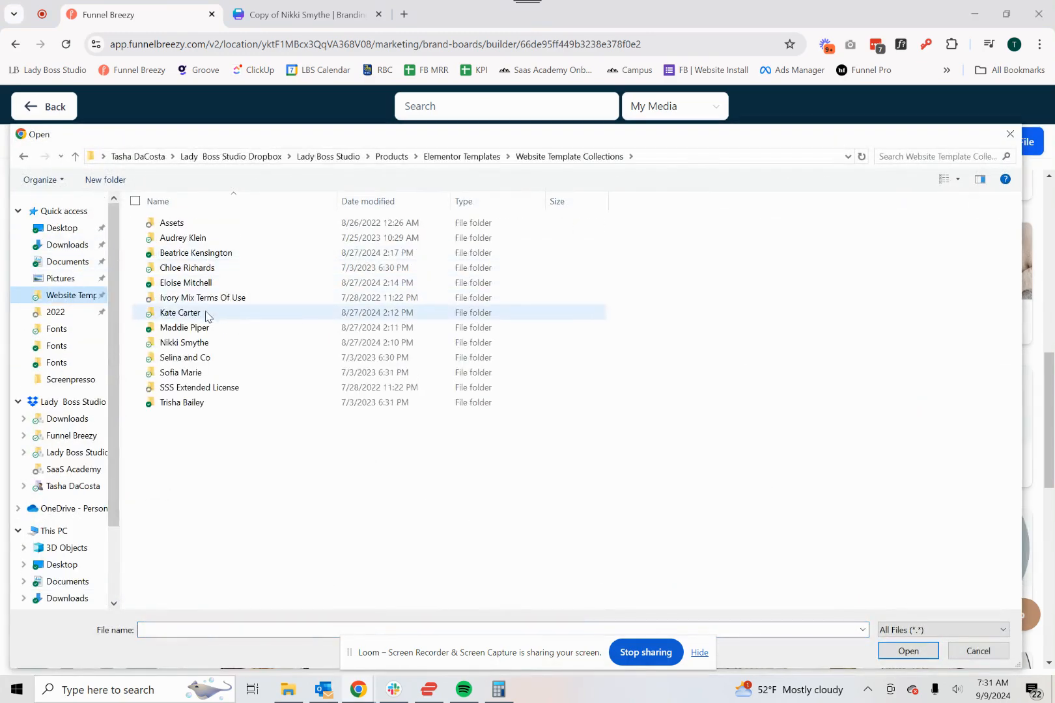
double_click(198, 350)
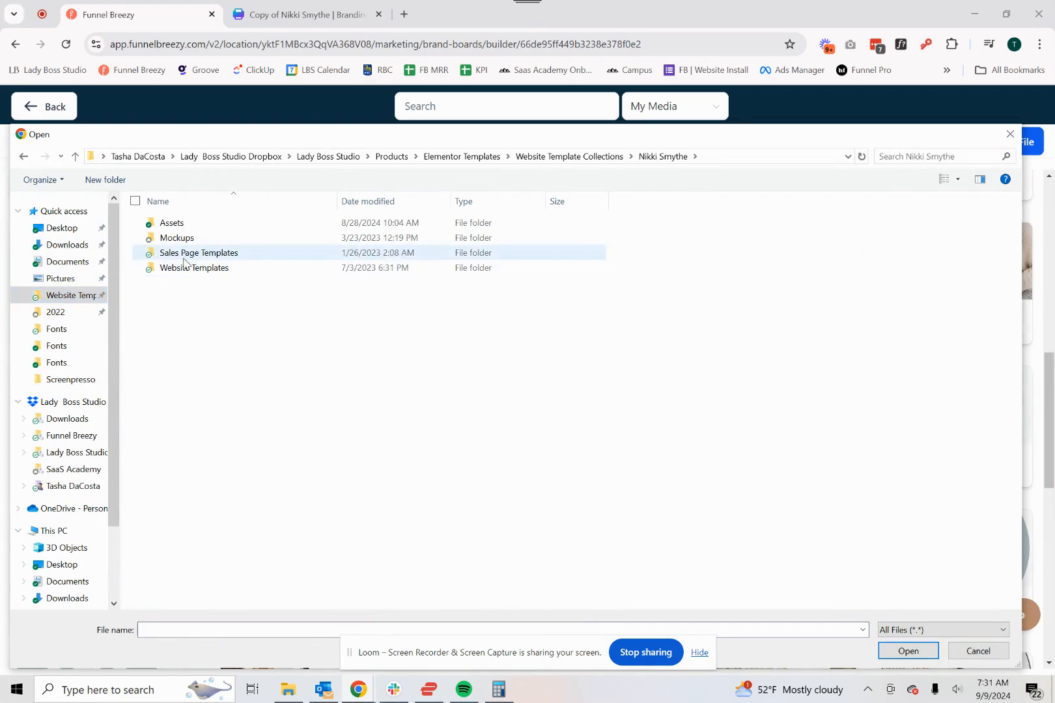
double_click(173, 225)
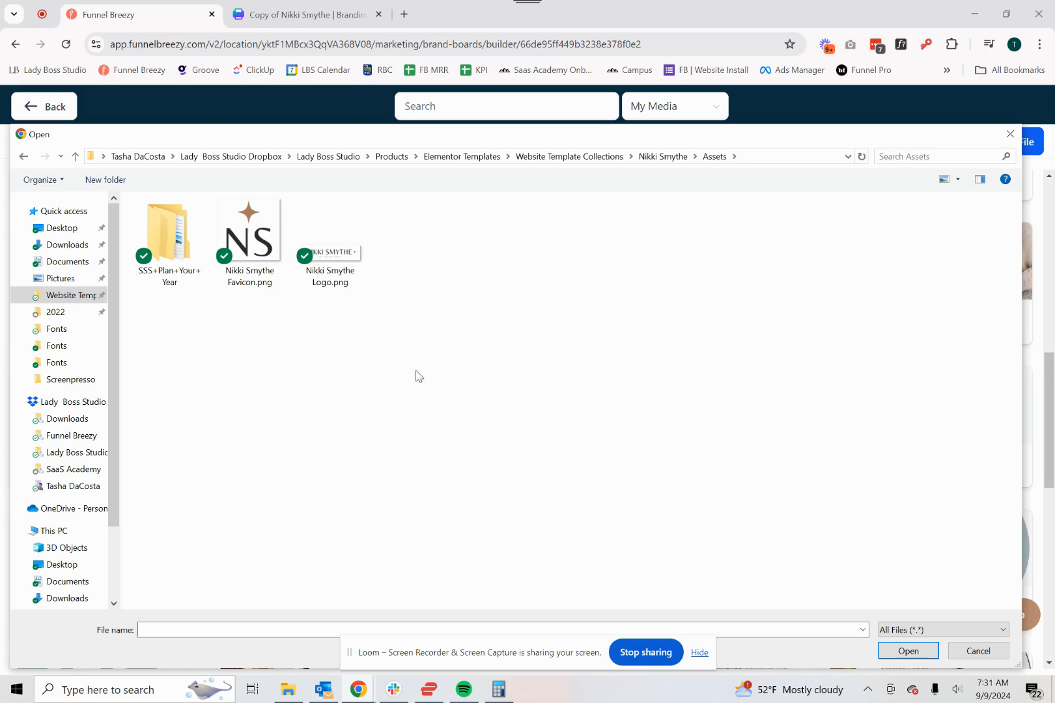
left_click(333, 277)
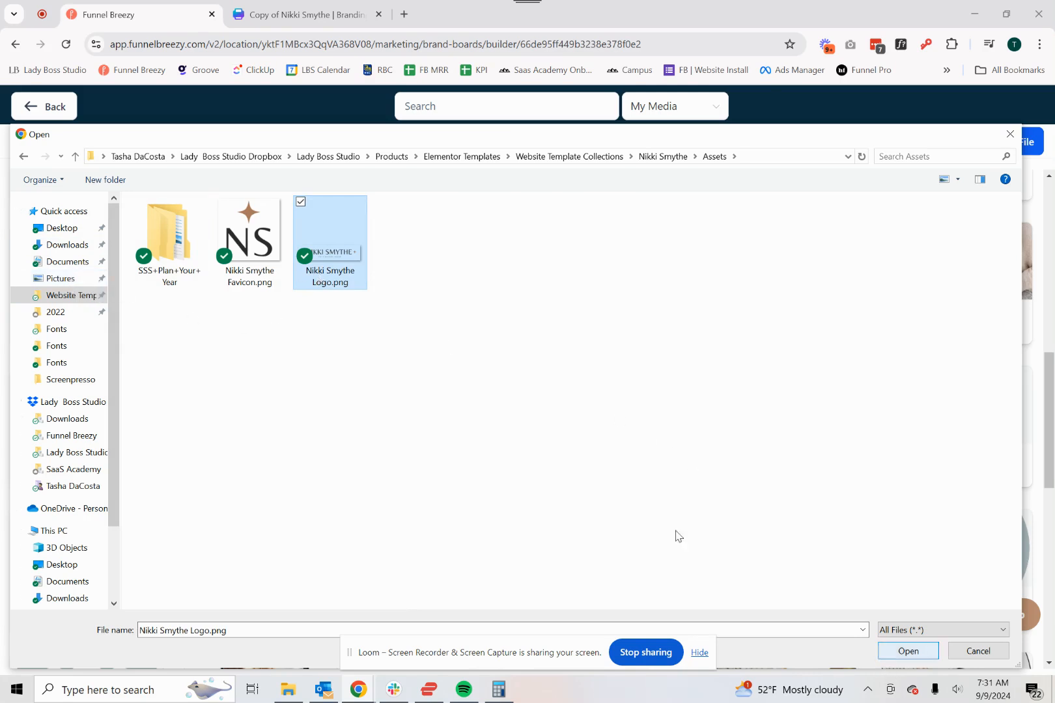
left_click(908, 651)
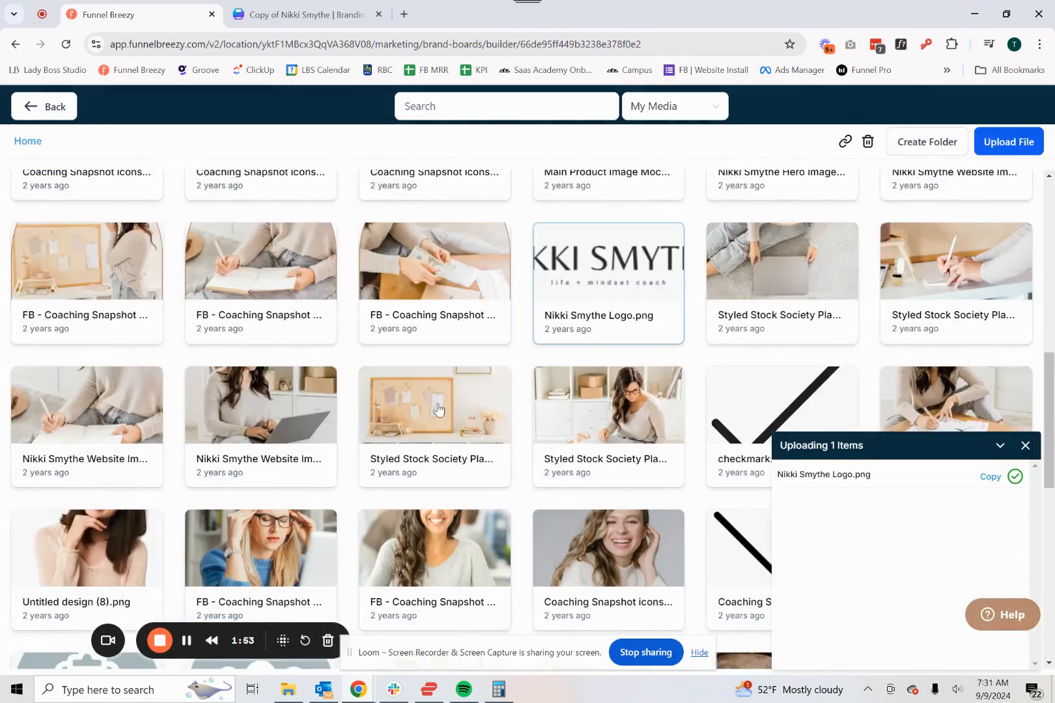
scroll(438, 425, "up", 10)
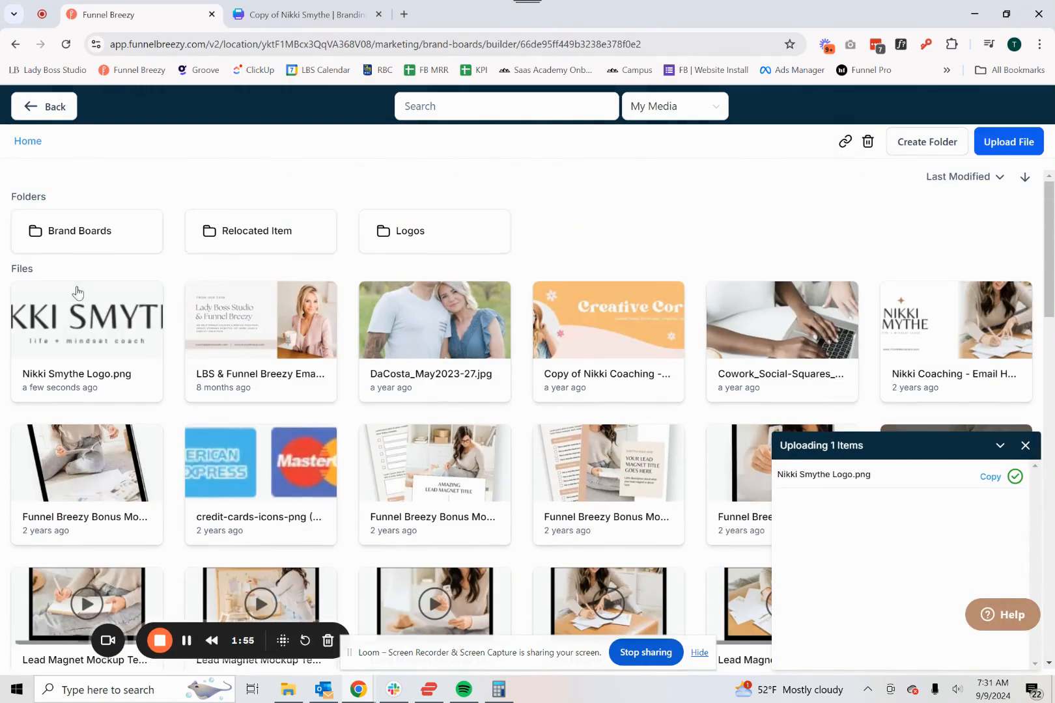
left_click(93, 318)
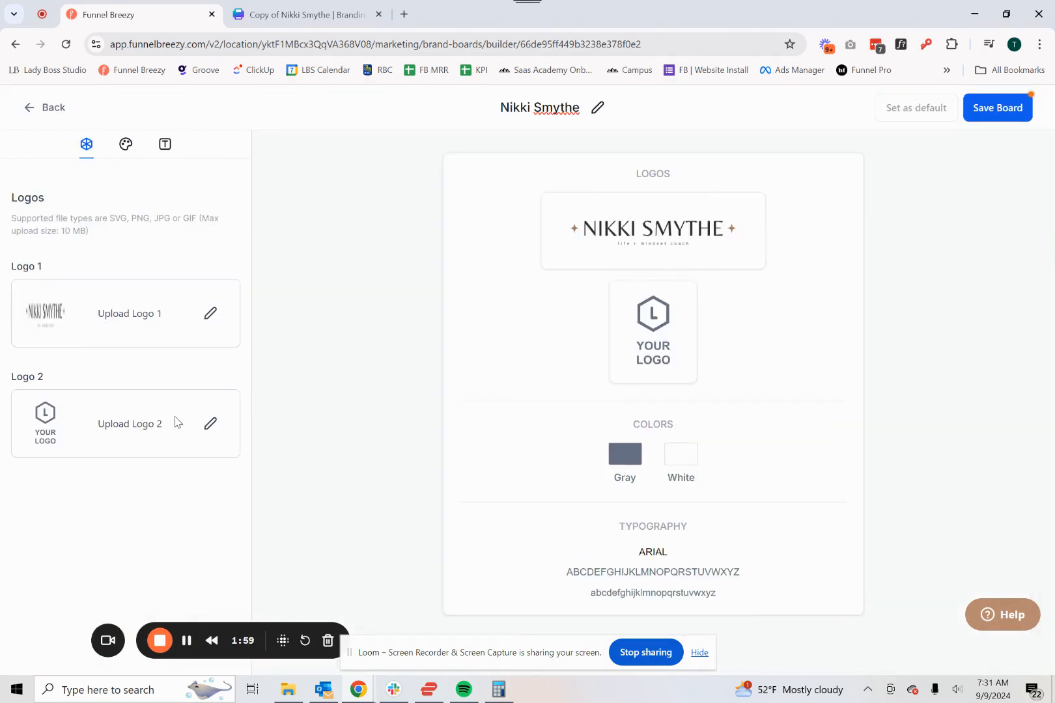
- Upload the brand's favicon PNG from the Assets folder as Logo 2 and save the board
left_click(210, 423)
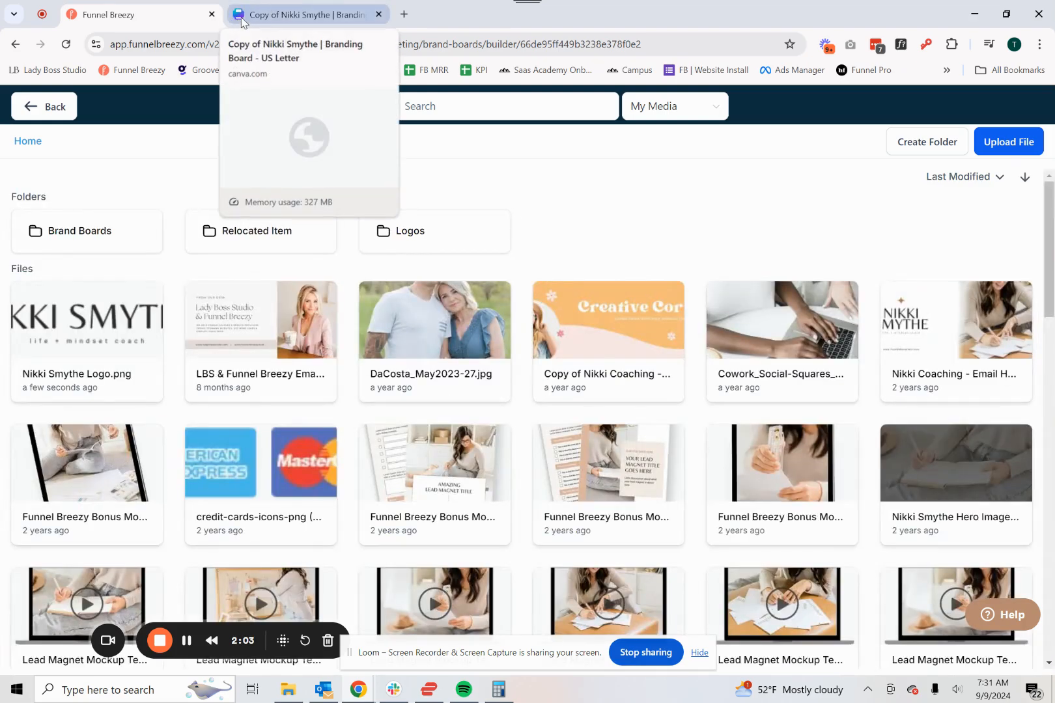
left_click(996, 143)
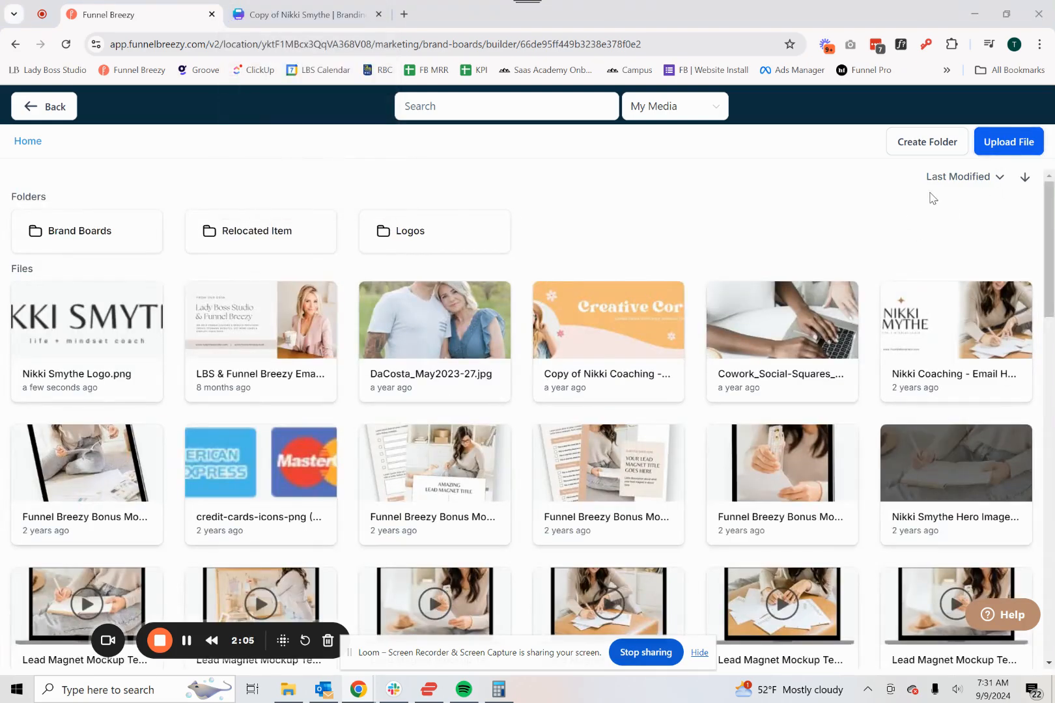
double_click(250, 234)
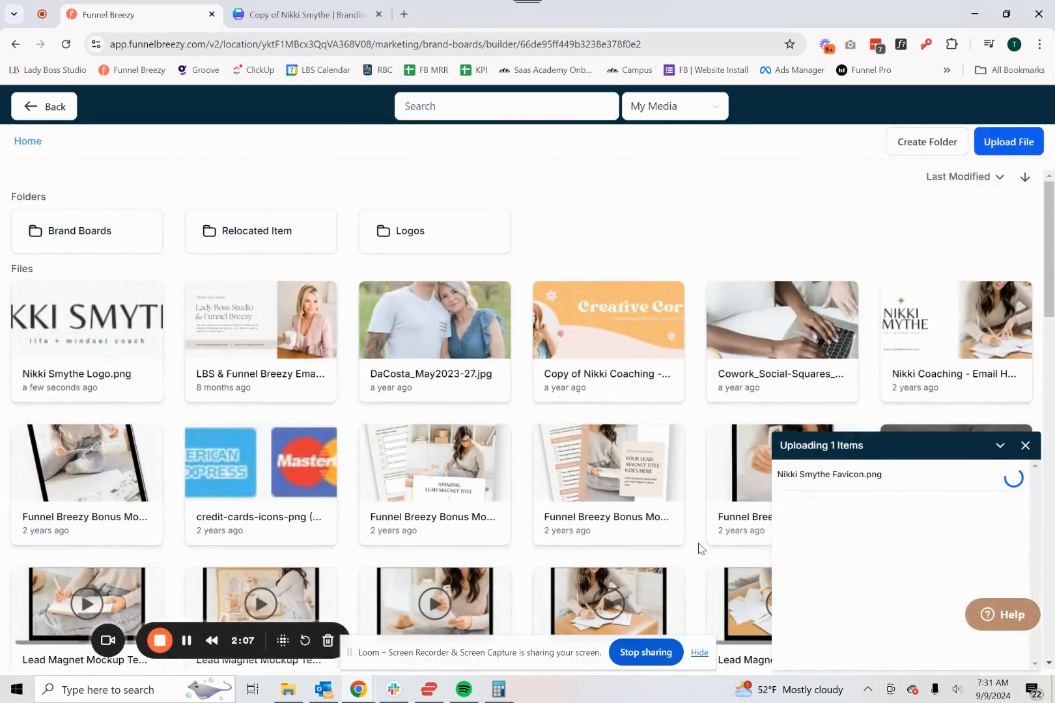
left_click(88, 337)
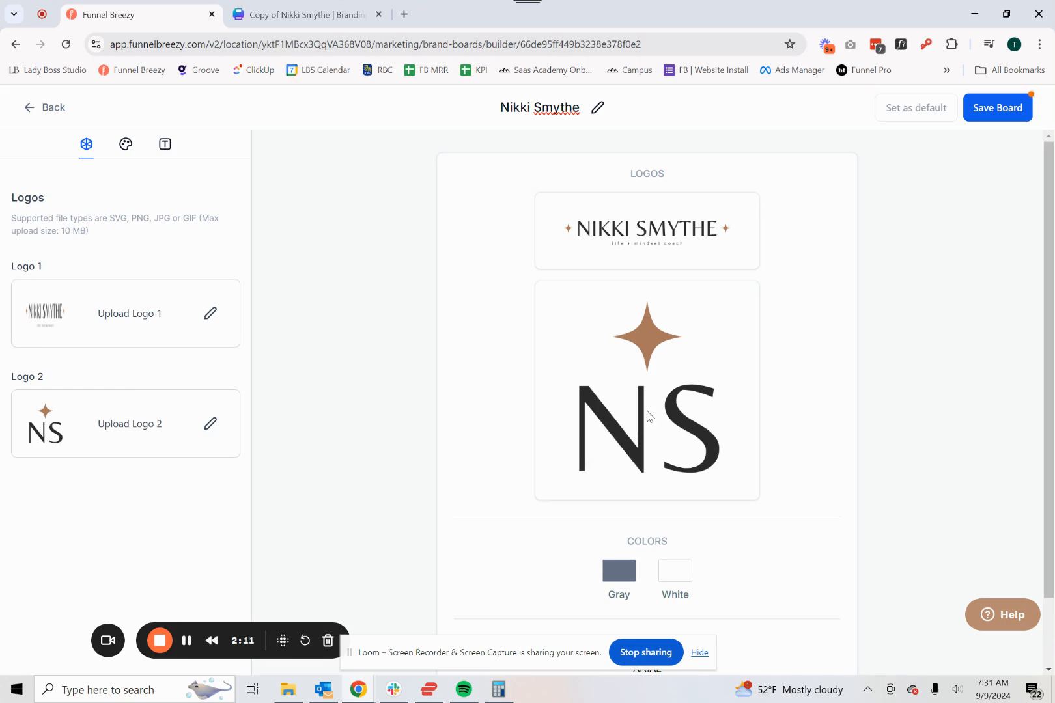
left_click(982, 112)
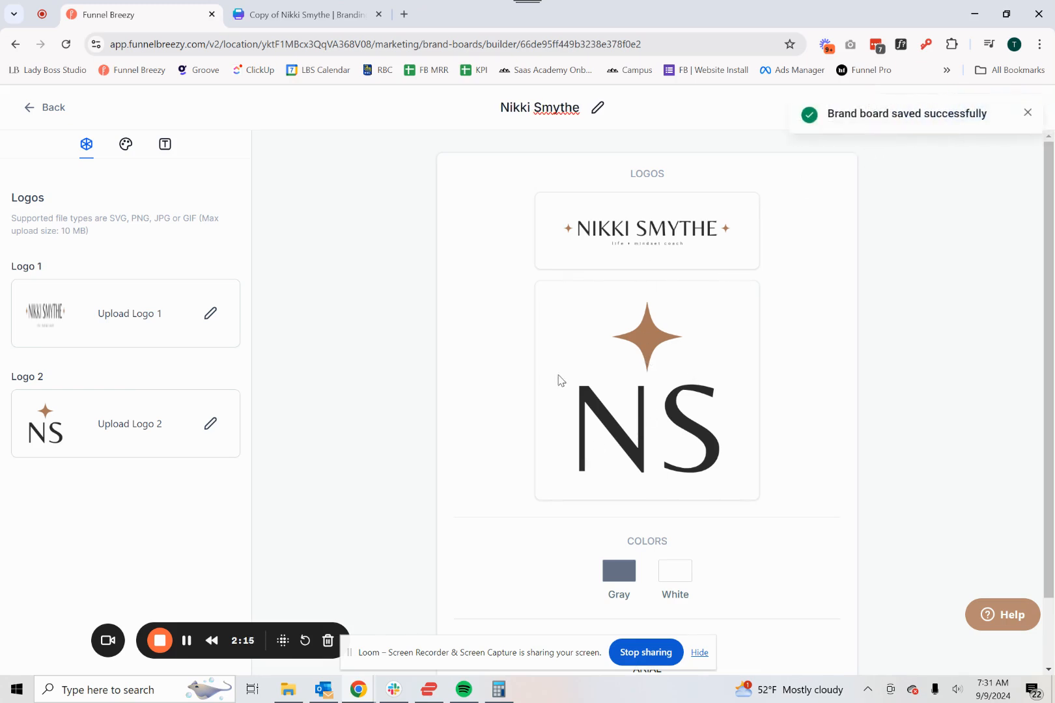
- Open the brand board's colors, switch to the Canva branding board and copy the charcoal swatch's hex code #393939
left_click(126, 147)
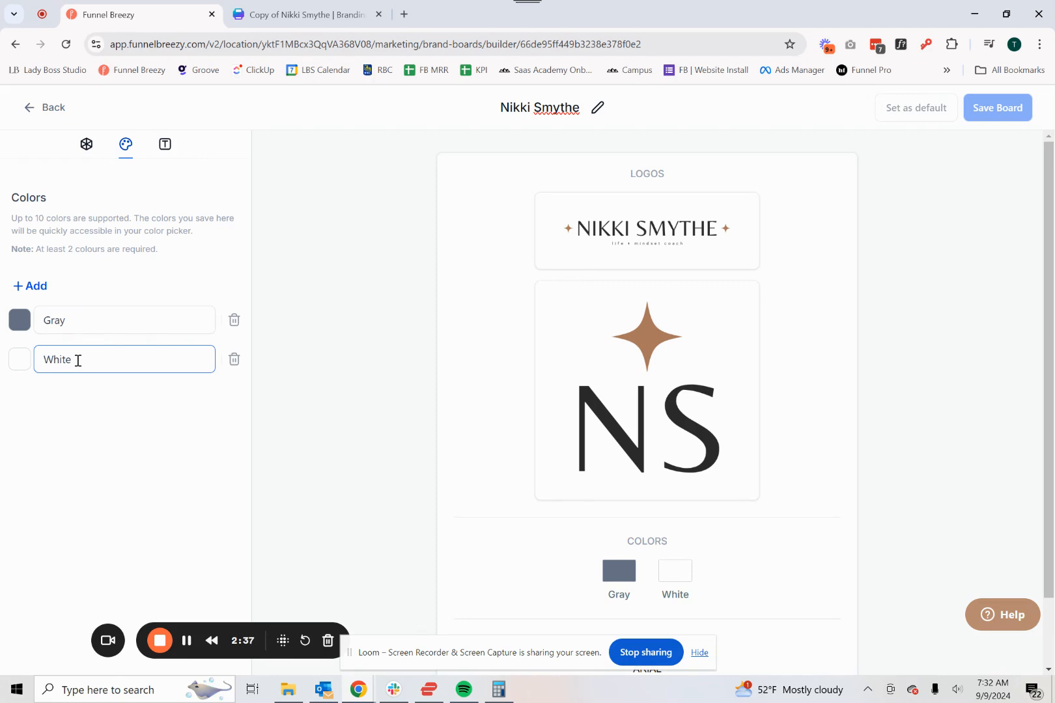
left_click(306, 14)
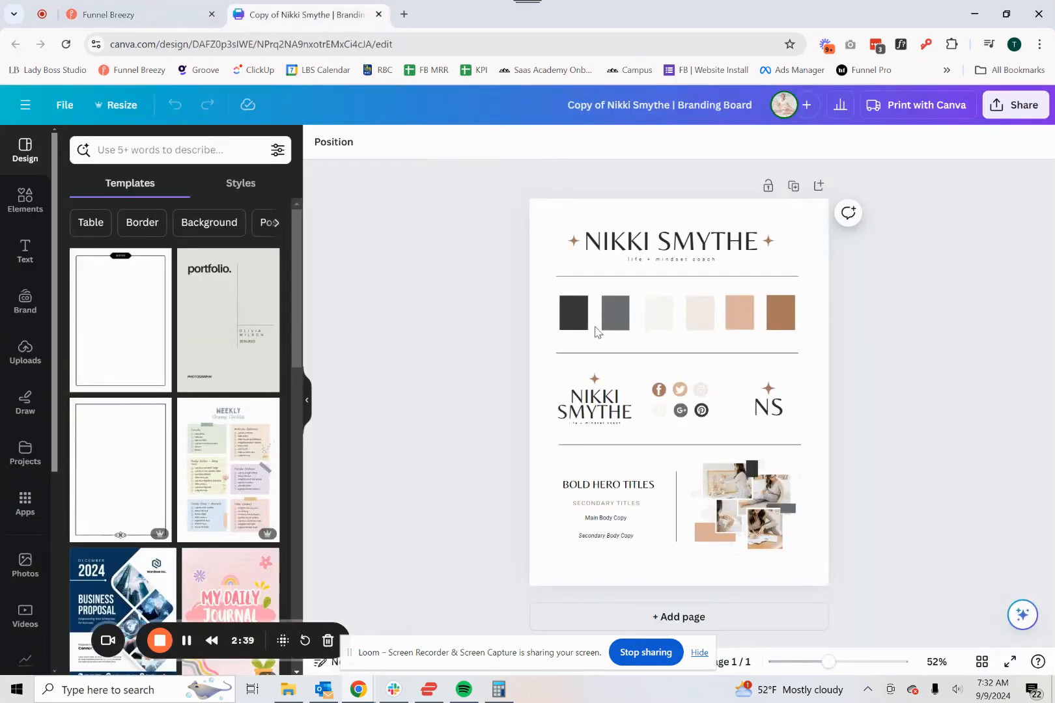
left_click(574, 311)
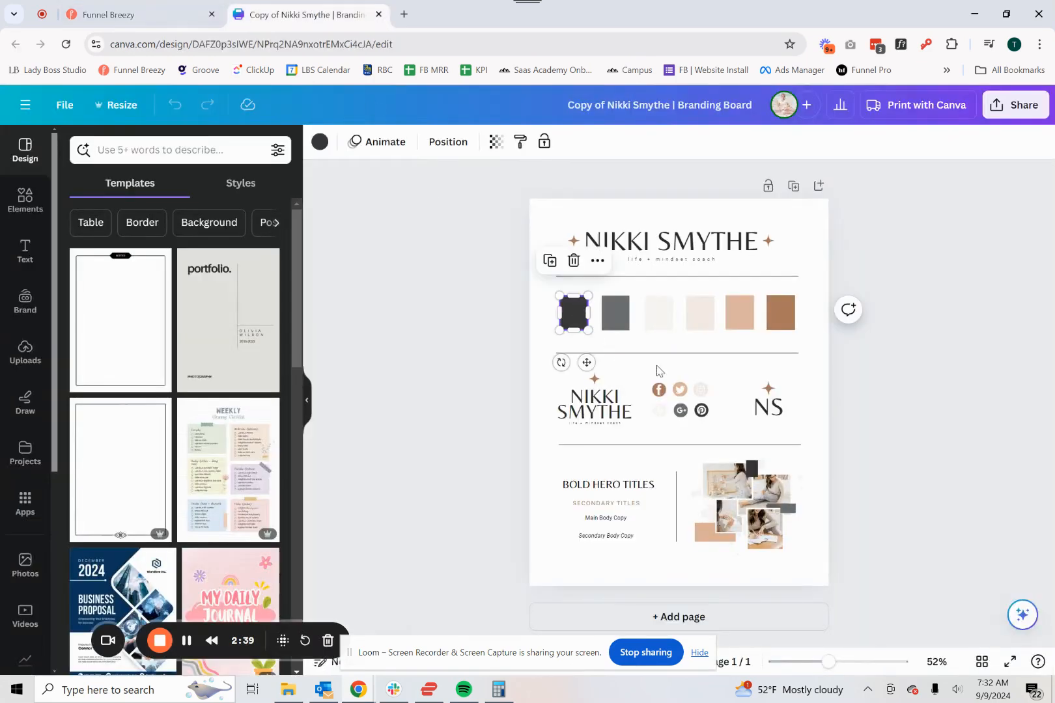
left_click(318, 142)
left_click(76, 227)
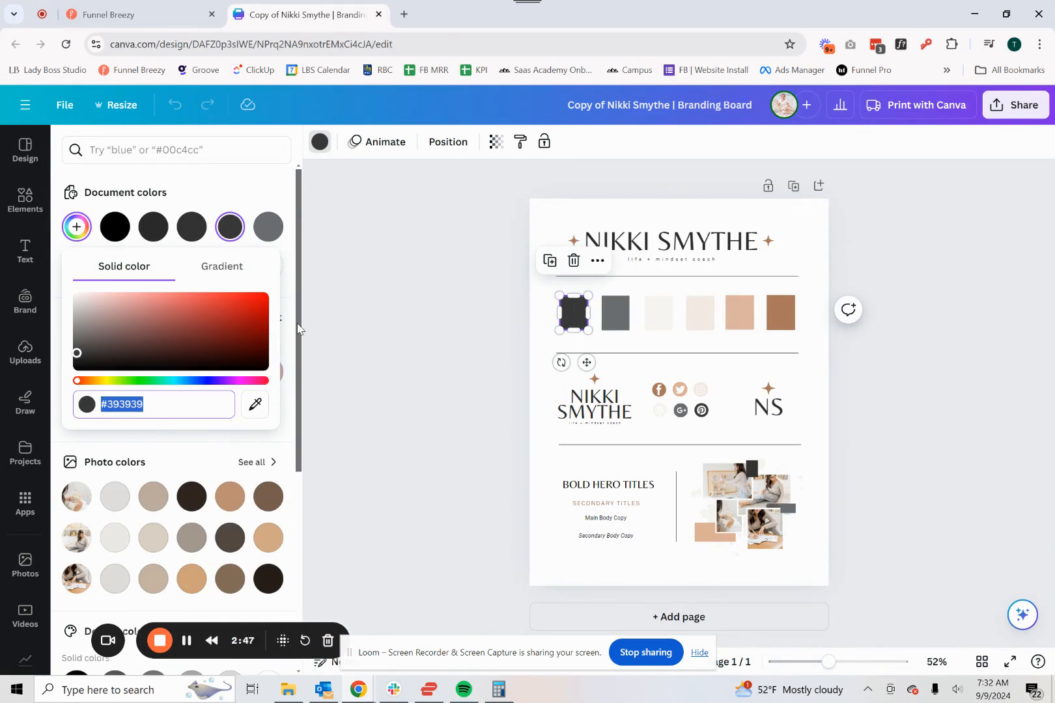
left_click(78, 233)
left_click(78, 234)
key("ctrl+c")
- In Funnel Breezy, replace the first color's name with #393939 and set its swatch to #393939FF
left_click(124, 6)
left_click_drag(75, 321, 30, 333)
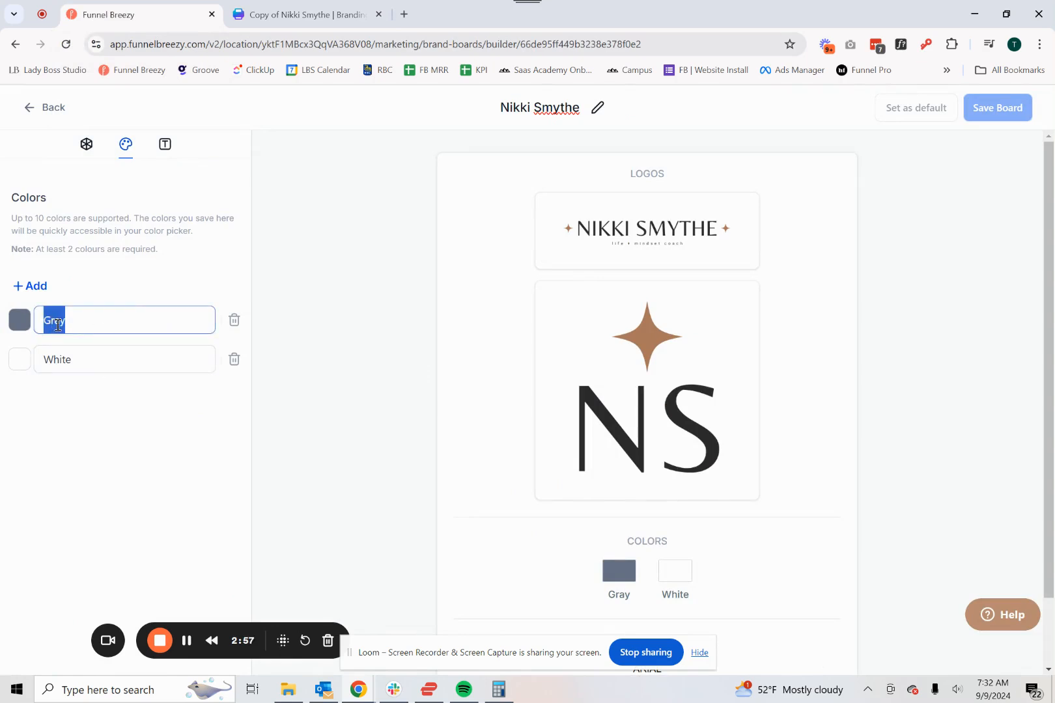
key("ctrl+v")
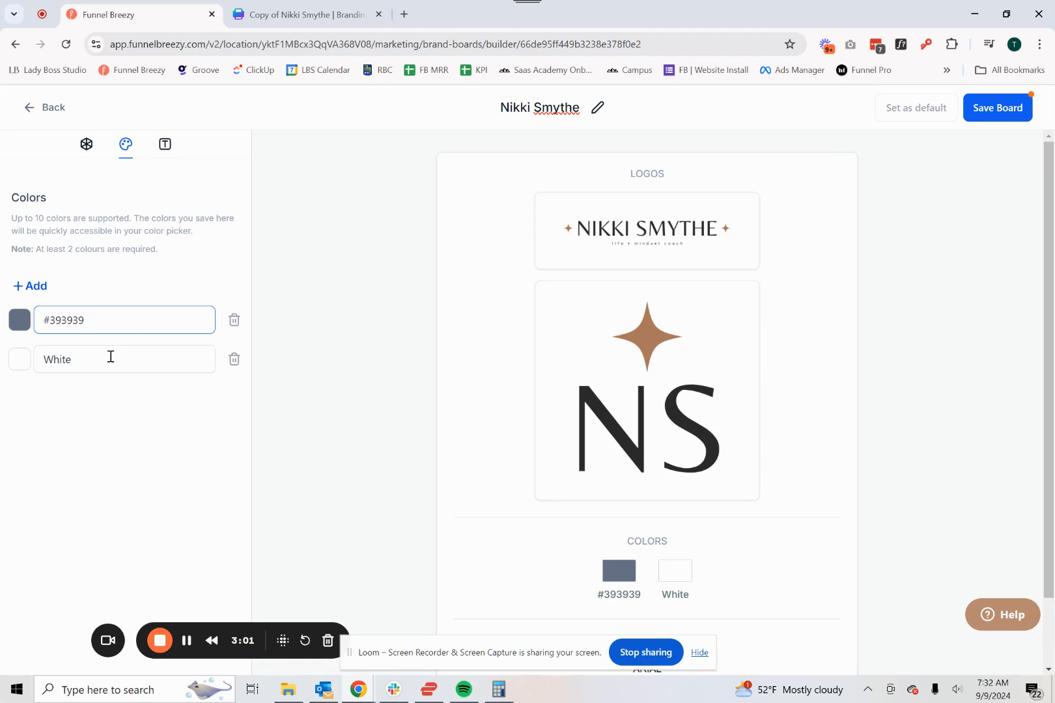
left_click(22, 322)
double_click(135, 487)
key("BackSpace")
key("ctrl+v")
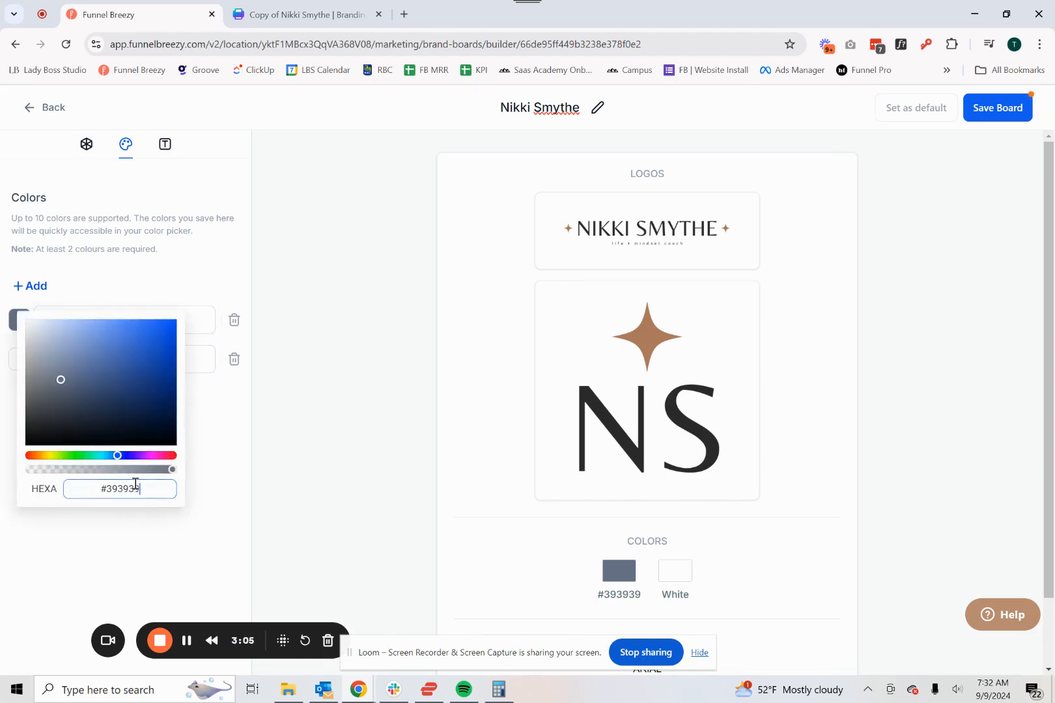
type("FF")
left_click(216, 469)
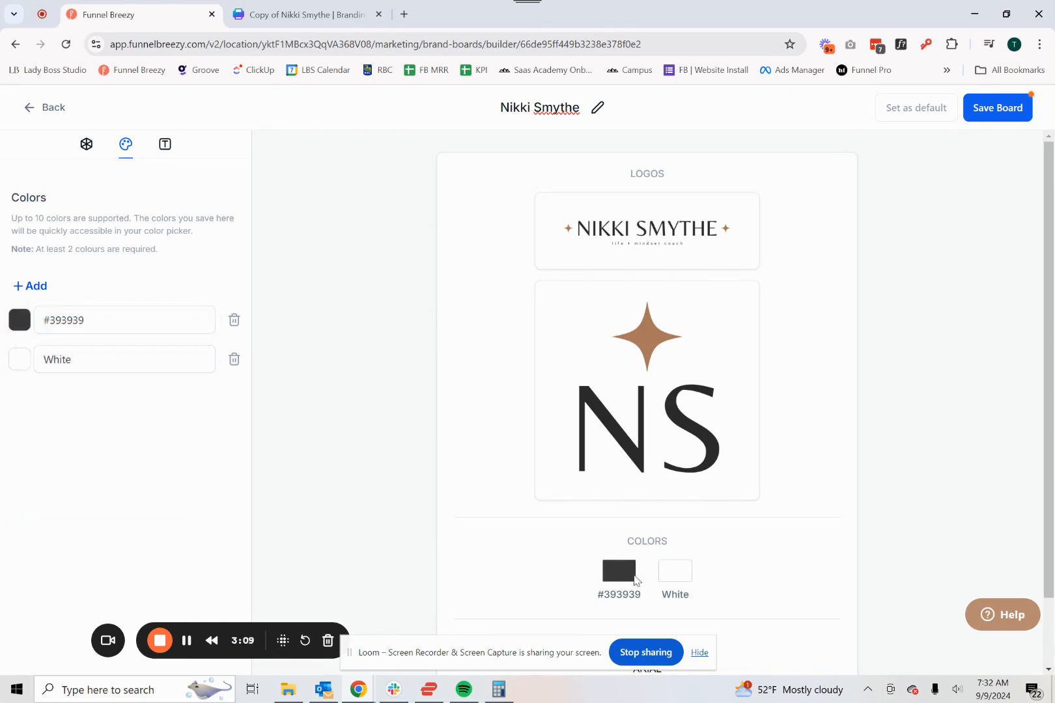
- Rename the first color as Brand Color
left_click_drag(134, 327, 28, 333)
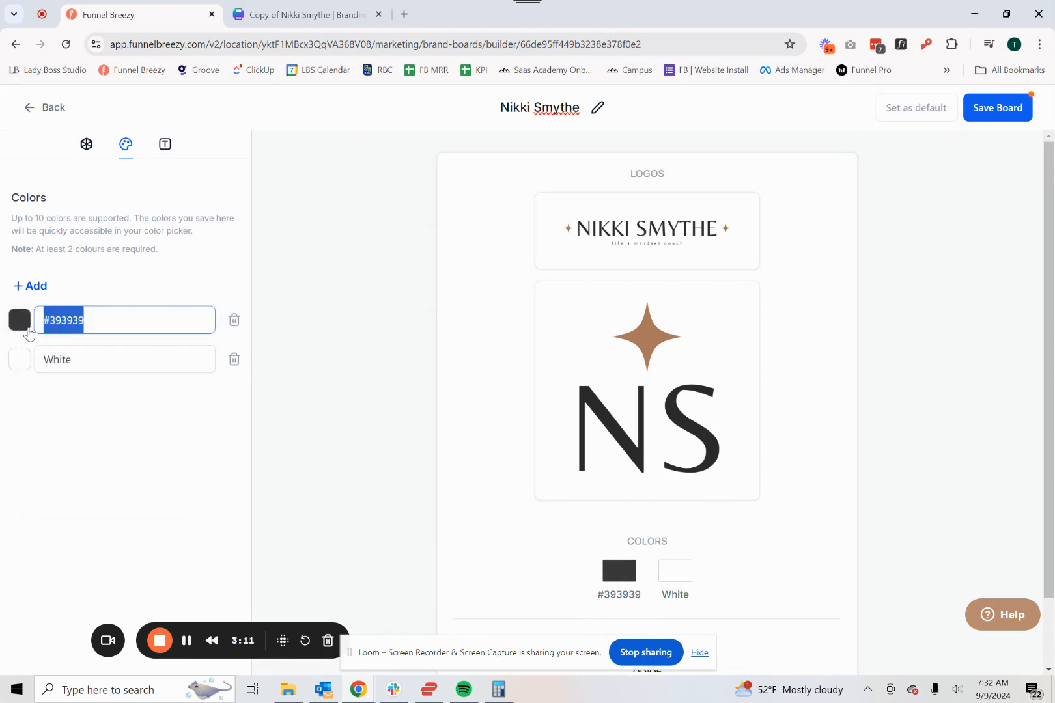
type("Charcoal")
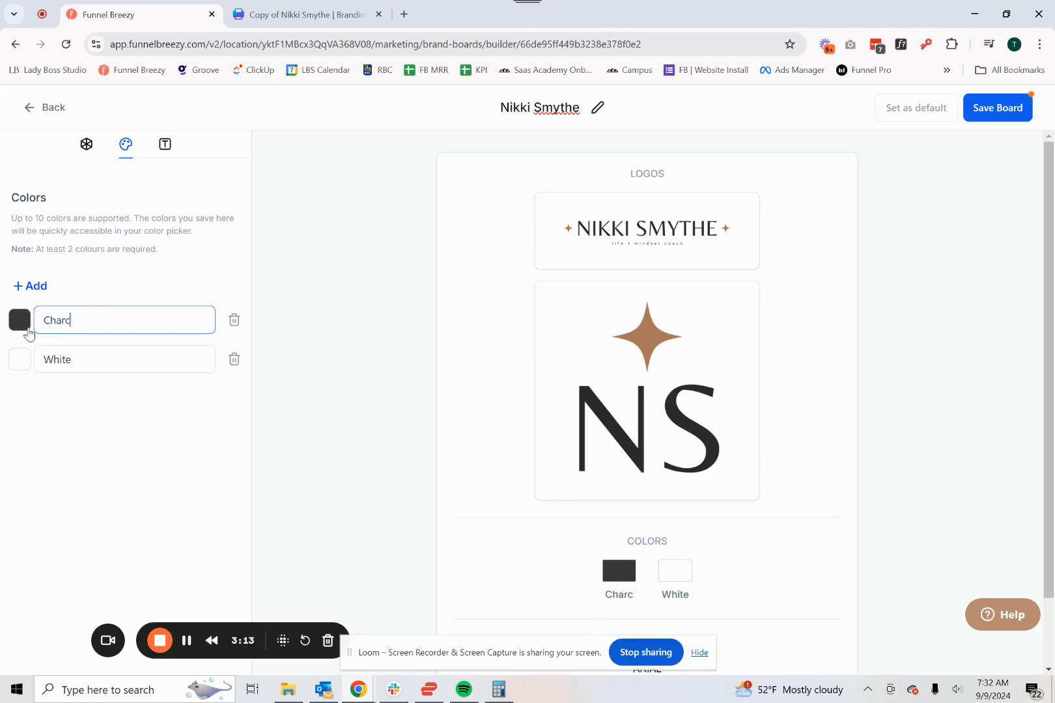
key("BackSpace")
key("BackSpace")
key("BackSpace")
key("BackSpace")
key("BackSpace")
key("BackSpace")
key("BackSpace")
key("BackSpace")
type("Brand Color")
left_click_drag(73, 325, 29, 336)
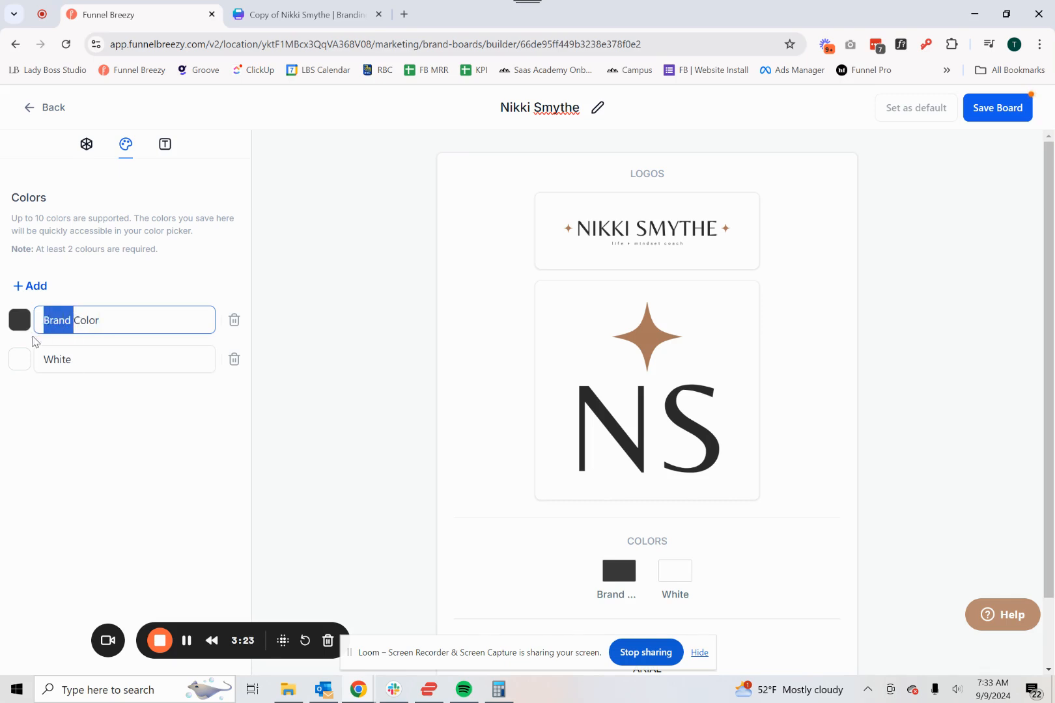
- Add a third color and set it to #6A6E70, copied from the dark grey swatch on the Canva board
left_click(34, 286)
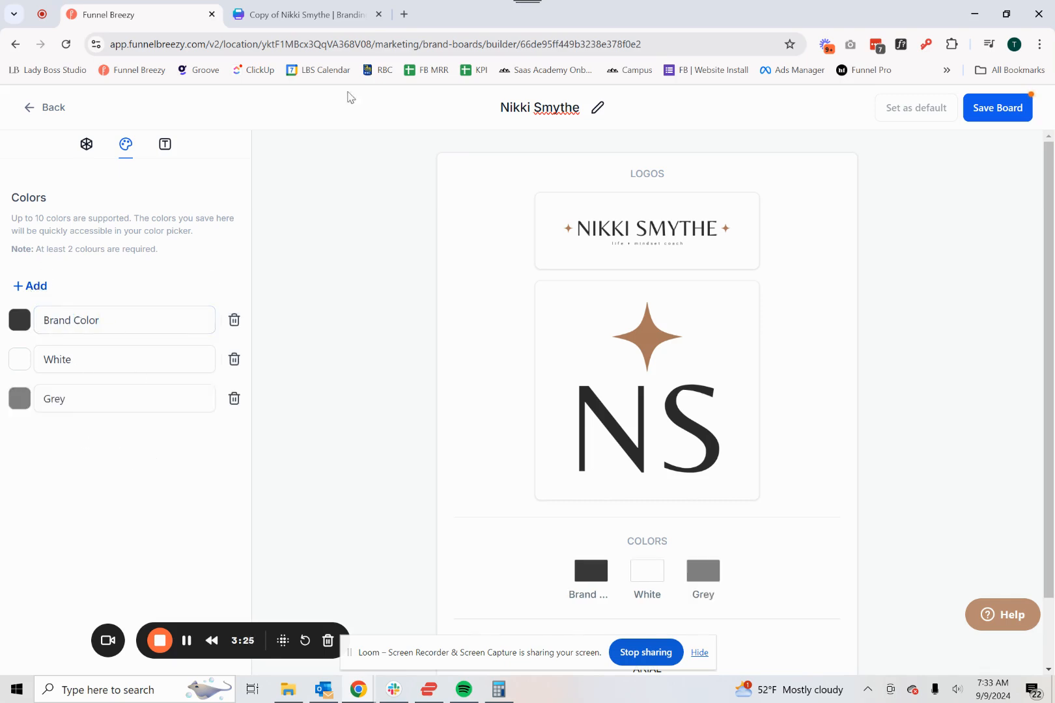
left_click(288, 15)
left_click(626, 317)
left_click(78, 228)
left_click(131, 14)
left_click(20, 398)
triple_click(123, 566)
type("#6a6e70")
left_click(212, 552)
- Copy the off-white swatch's hex code from Canva and add a fourth color to the brand board set to #F8F5F3FF
left_click(290, 14)
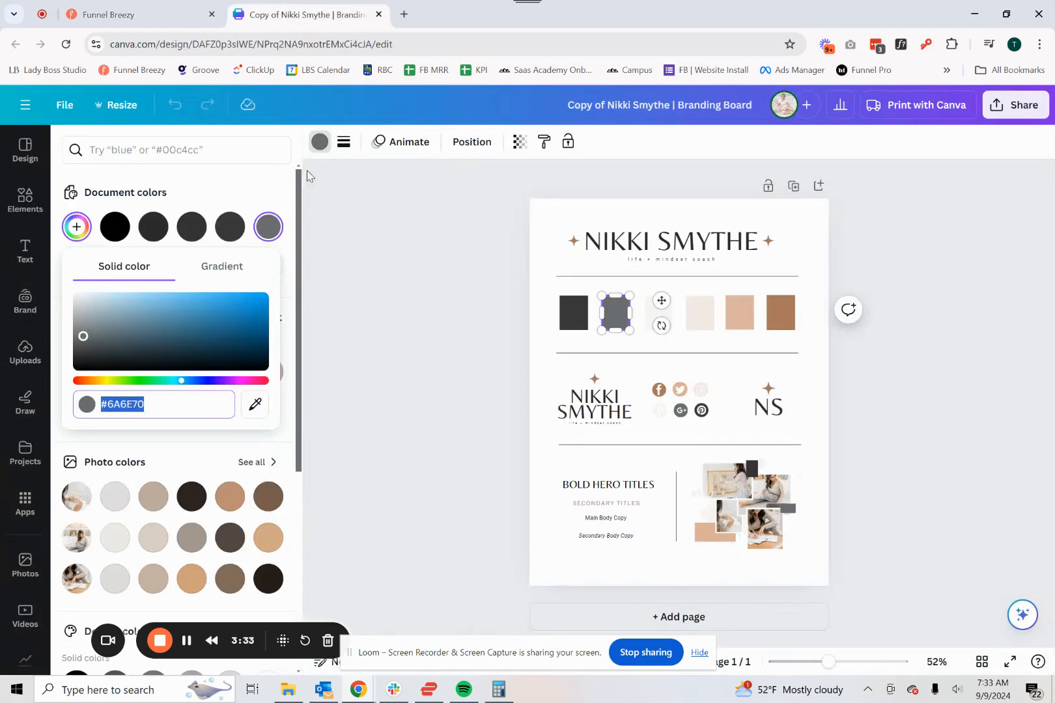
left_click(655, 319)
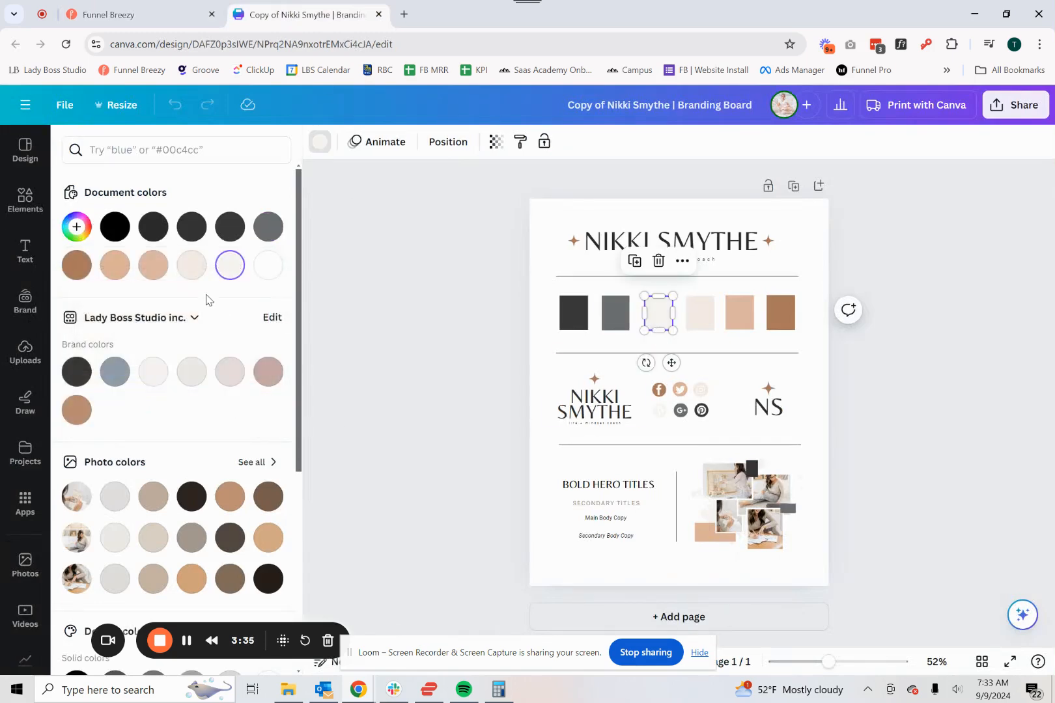
left_click(76, 226)
key("ctrl+c")
left_click(128, 14)
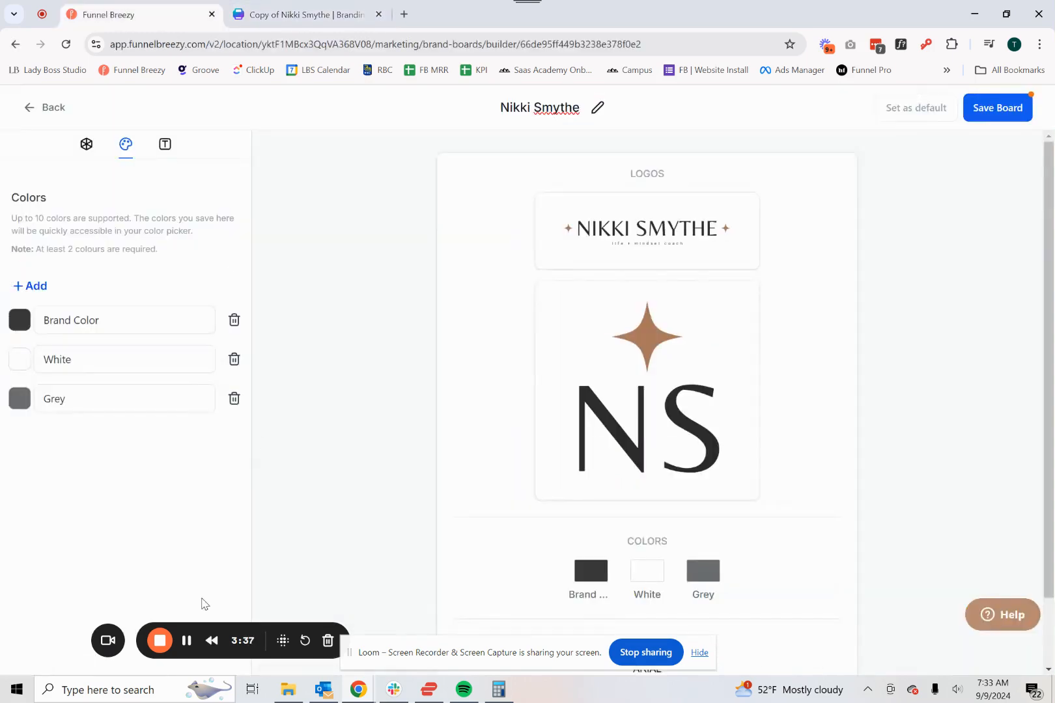
left_click(37, 285)
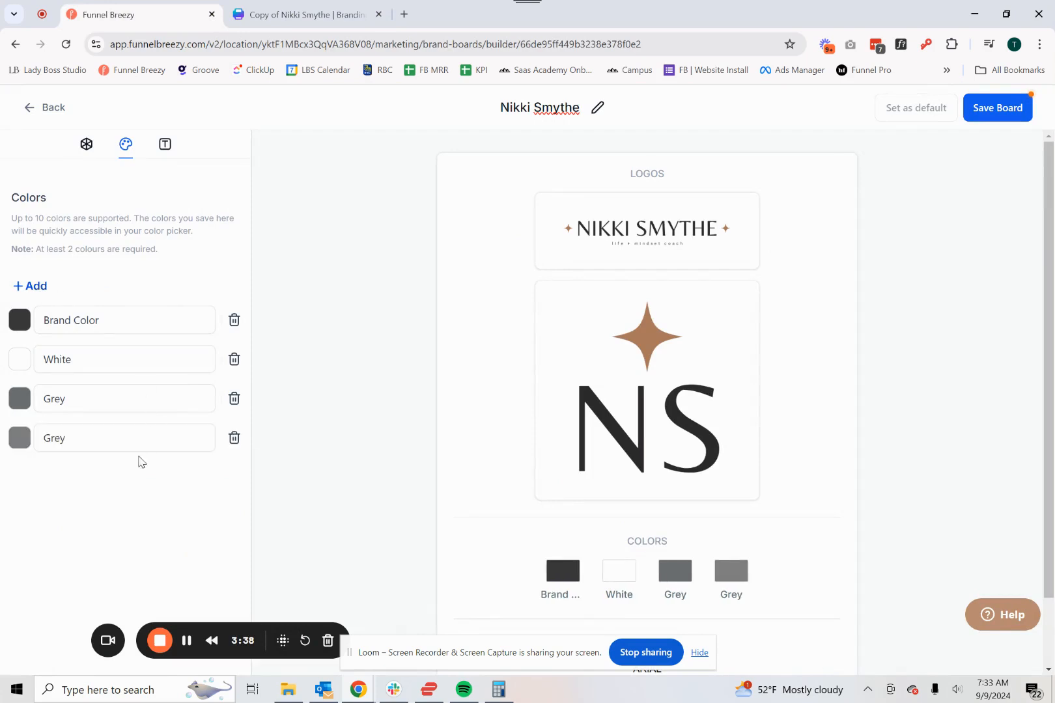
left_click(21, 438)
left_click(114, 605)
key("ctrl+a")
key("ctrl+v")
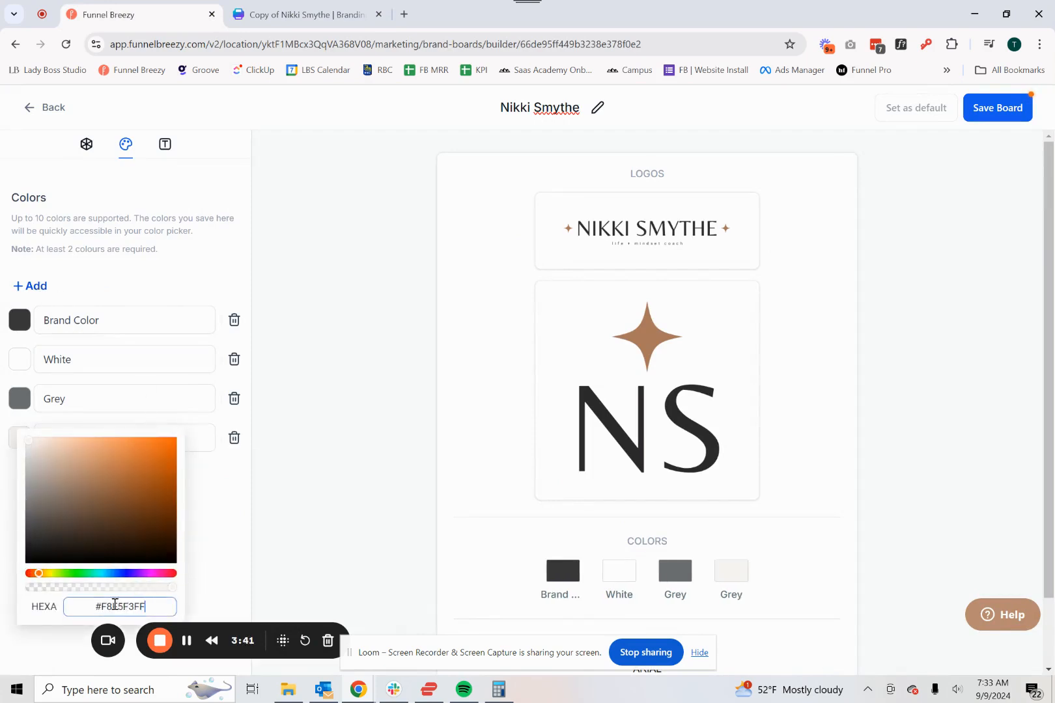
left_click(225, 540)
- Add a fifth color and set it to #F4EBE5, copied from the pale beige swatch on the Canva board
left_click(34, 288)
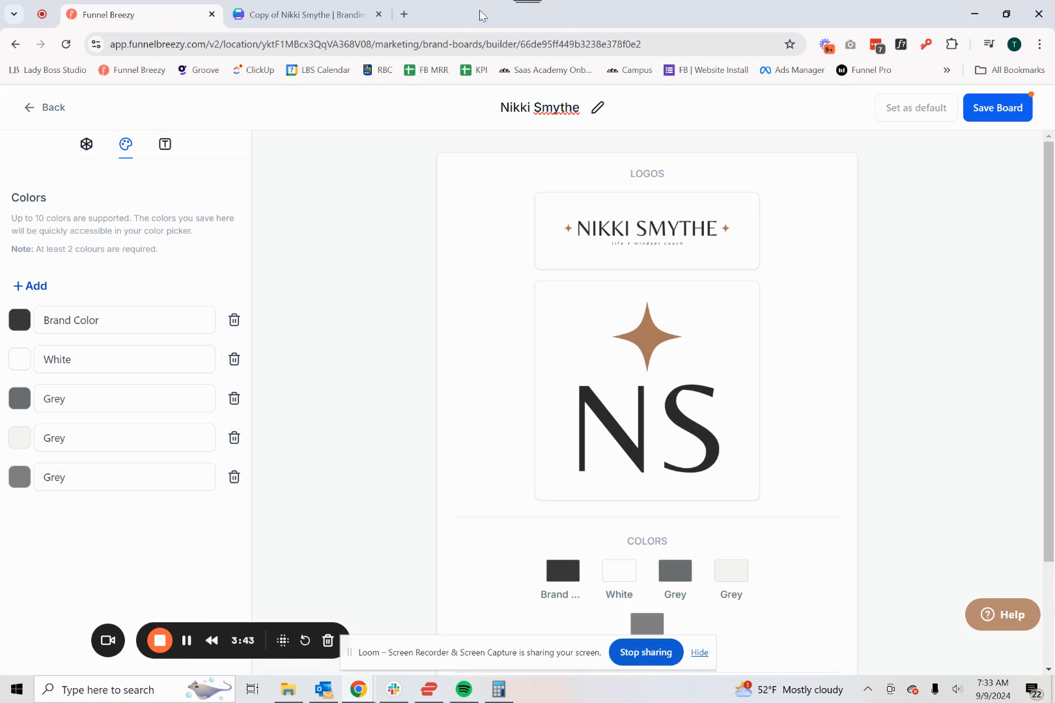
left_click(318, 22)
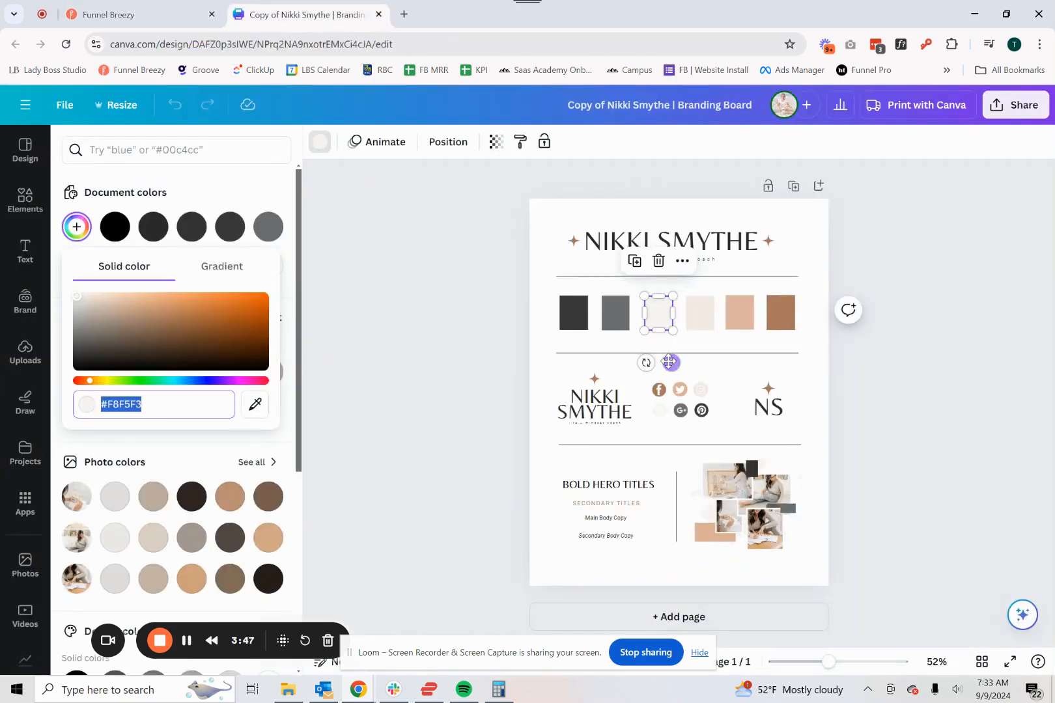
left_click(701, 316)
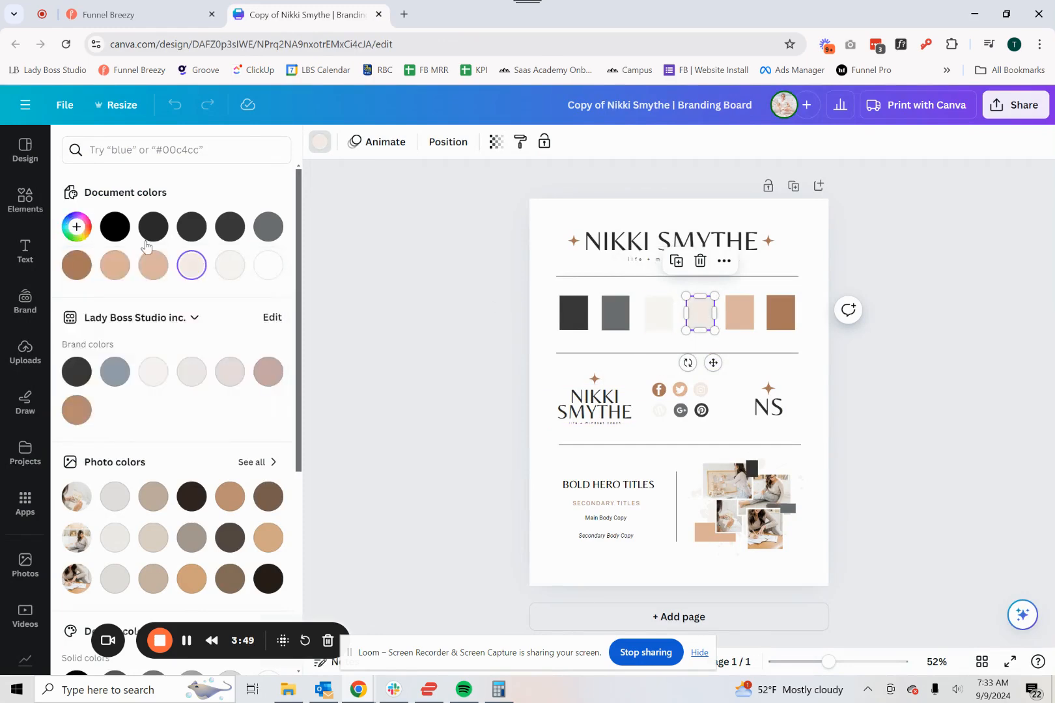
left_click(77, 227)
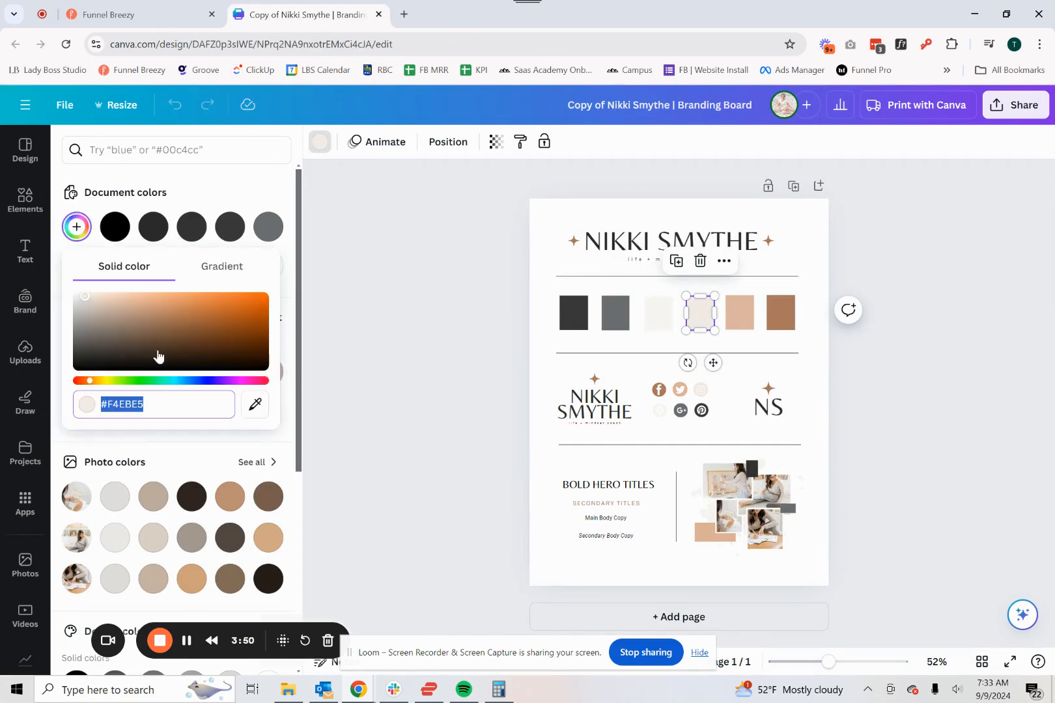
left_click(131, 14)
left_click(21, 481)
left_click(69, 647)
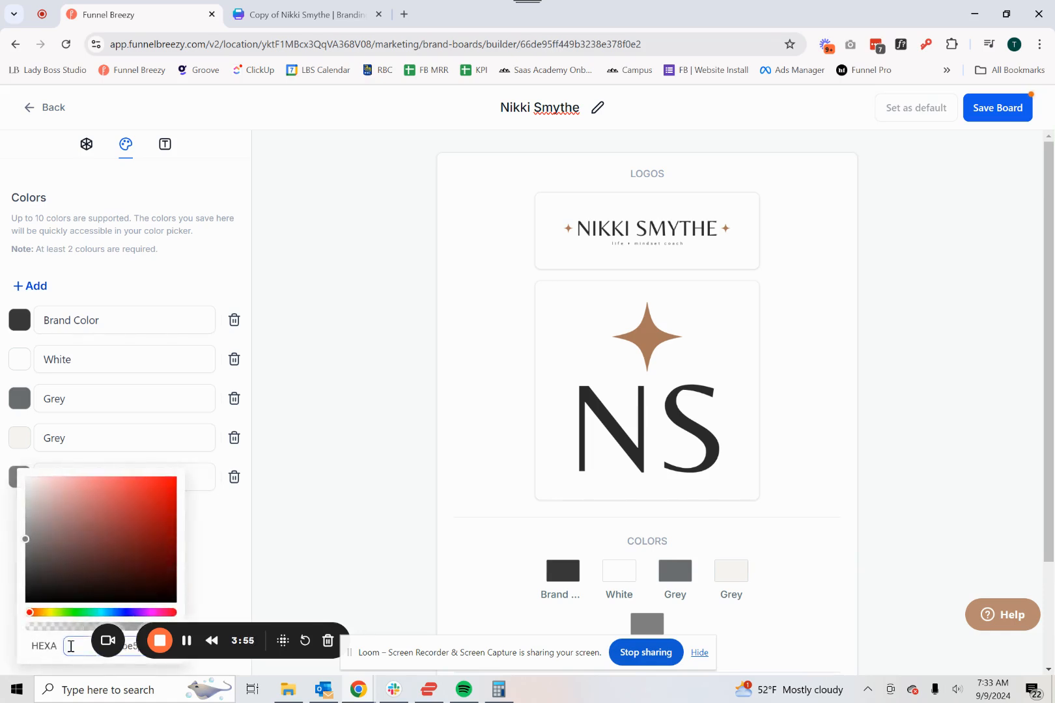
key("ctrl+v")
left_click(227, 543)
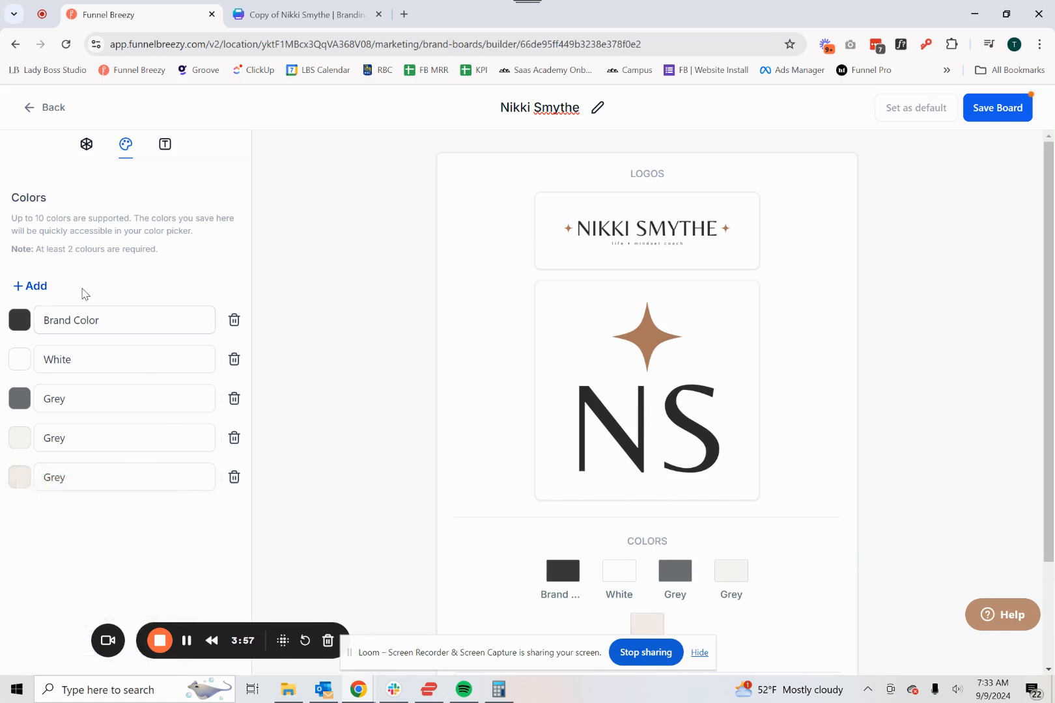
- Add a sixth color and set it to #DDB7A2FF, copied from the peach swatch on the Canva board
left_click(31, 286)
left_click(343, 7)
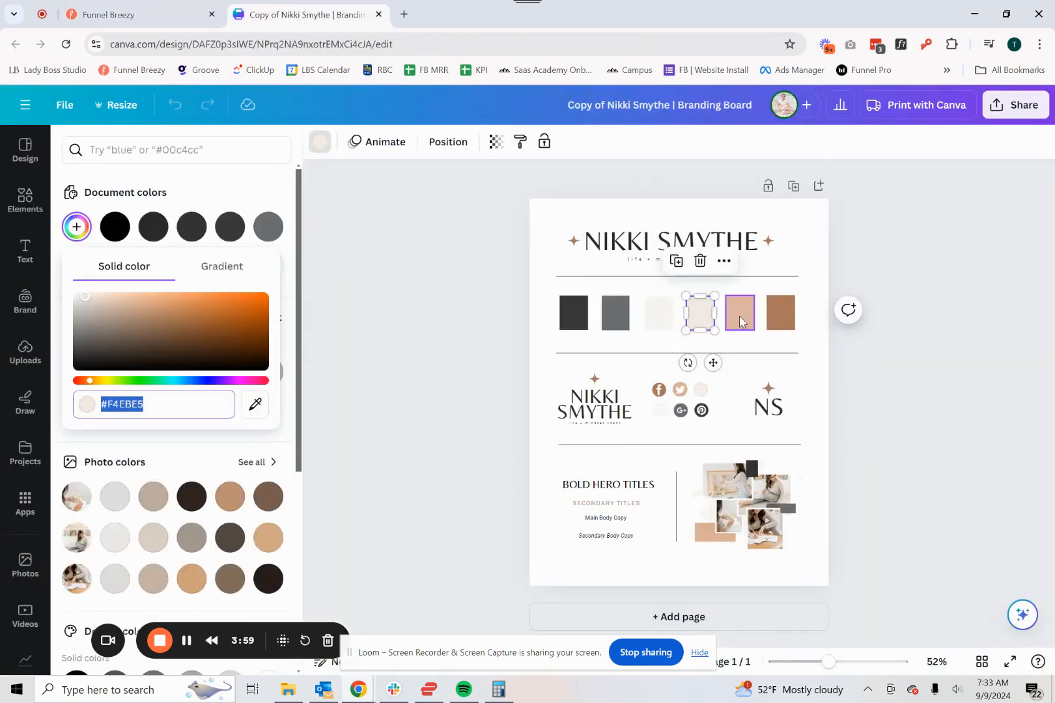
left_click(123, 181)
left_click(76, 226)
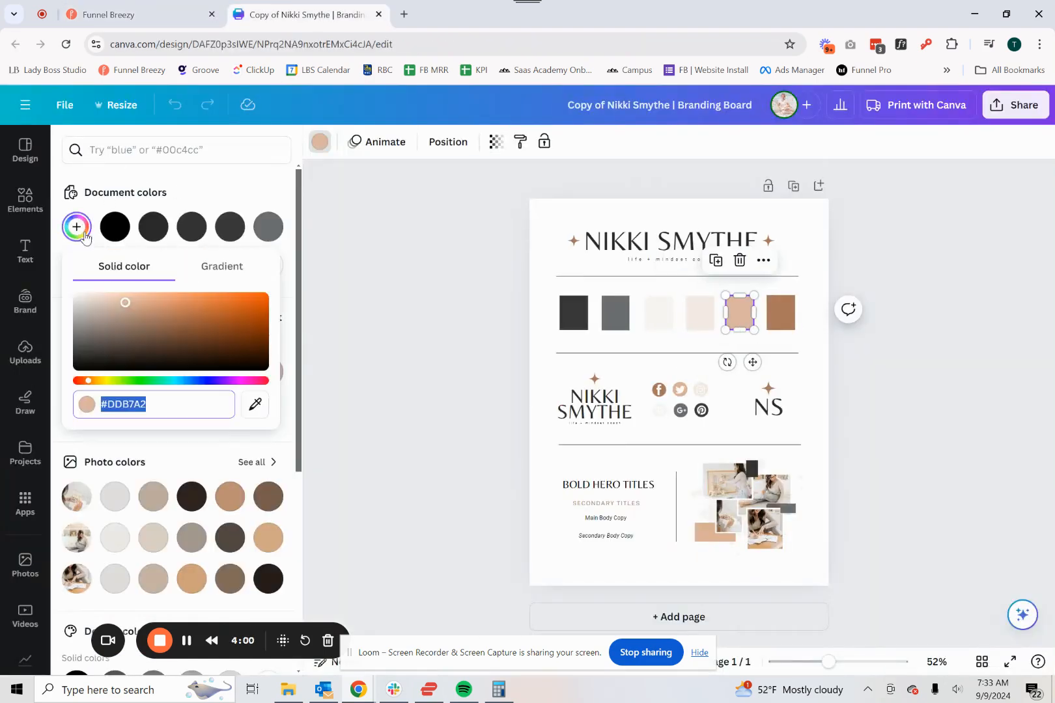
left_click(130, 14)
left_click(52, 517)
left_click(19, 518)
double_click(95, 595)
type("#DDB7A2FF")
- Add a seventh color to the brand board and try to set it to Canva's brown swatch code, #AB795E
left_click(300, 14)
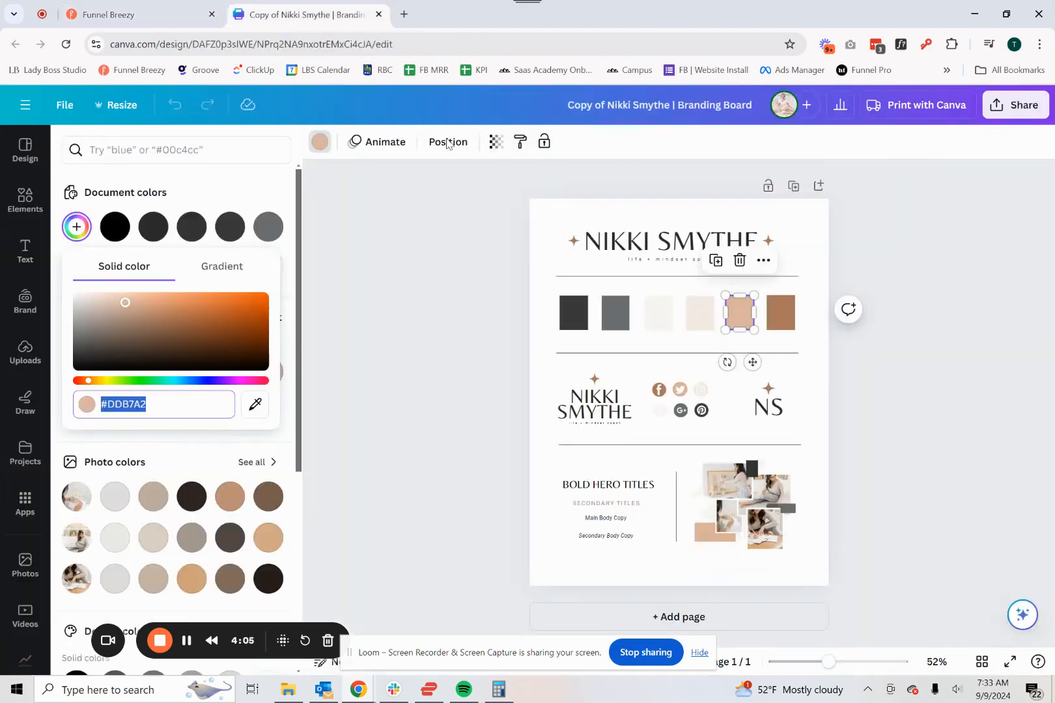
left_click(74, 228)
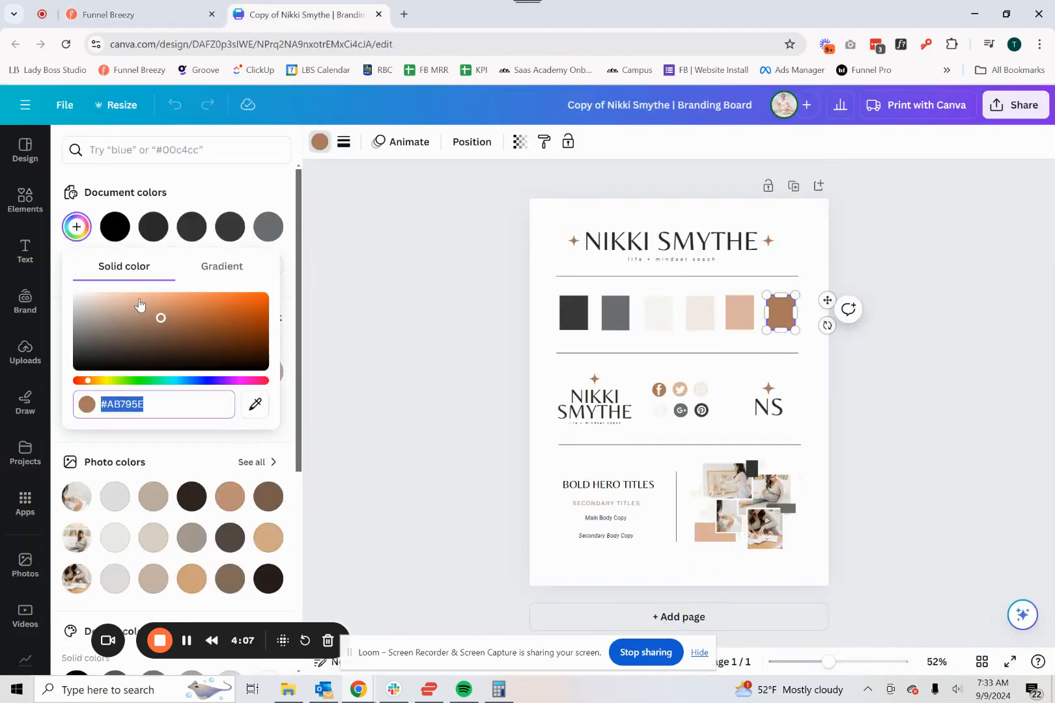
left_click(122, 14)
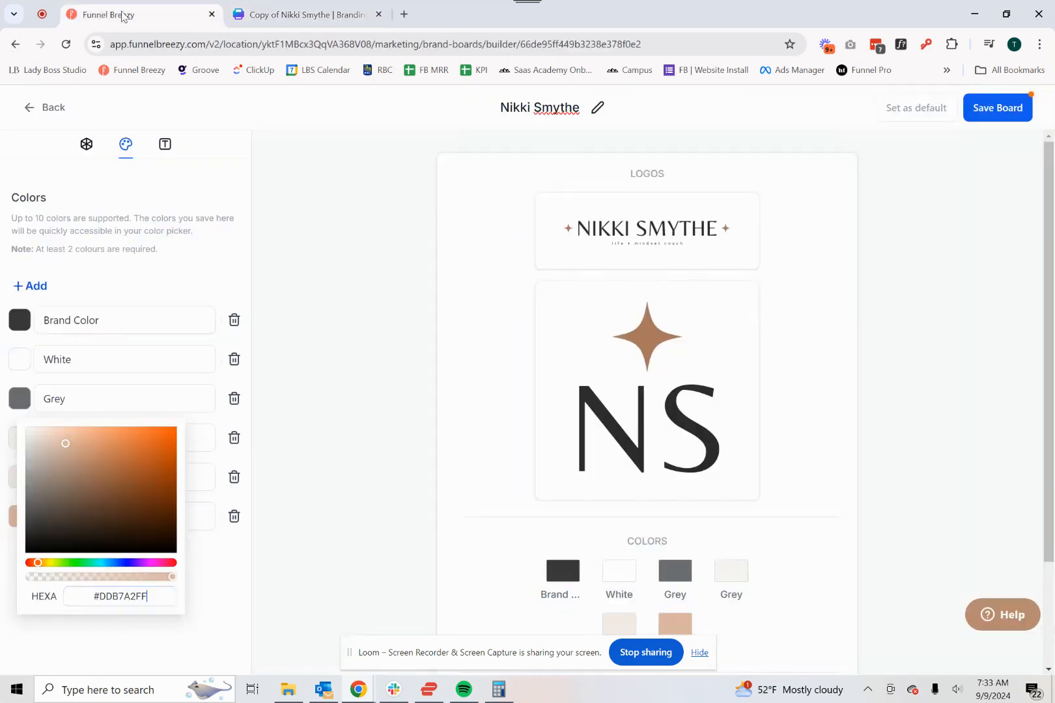
left_click(192, 586)
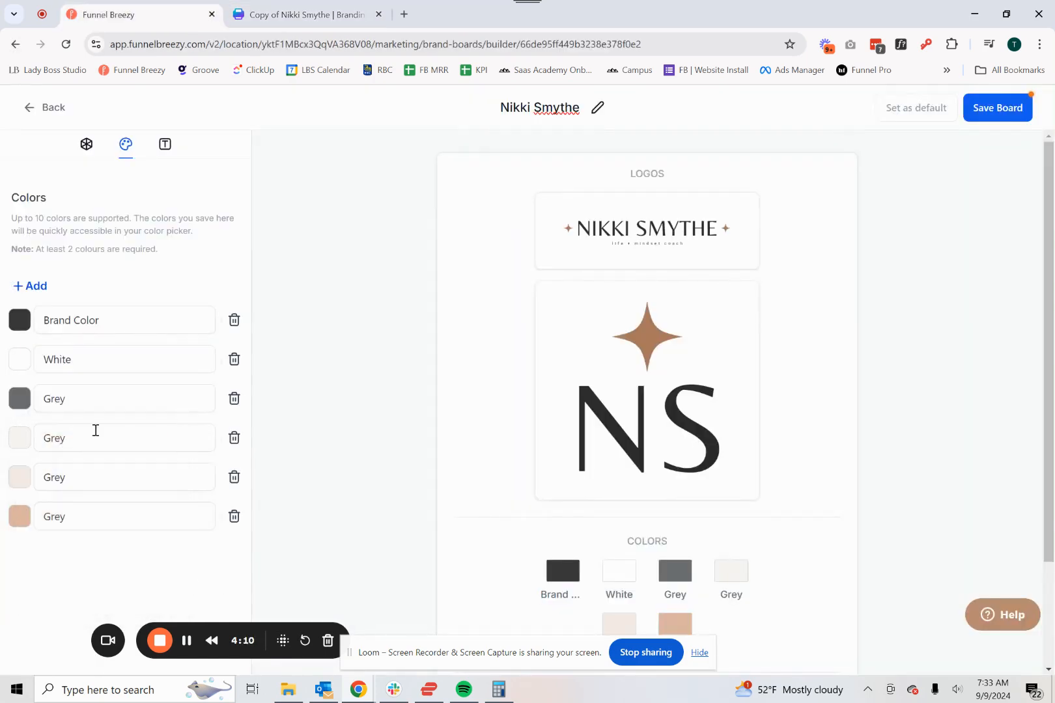
left_click(30, 288)
left_click(16, 560)
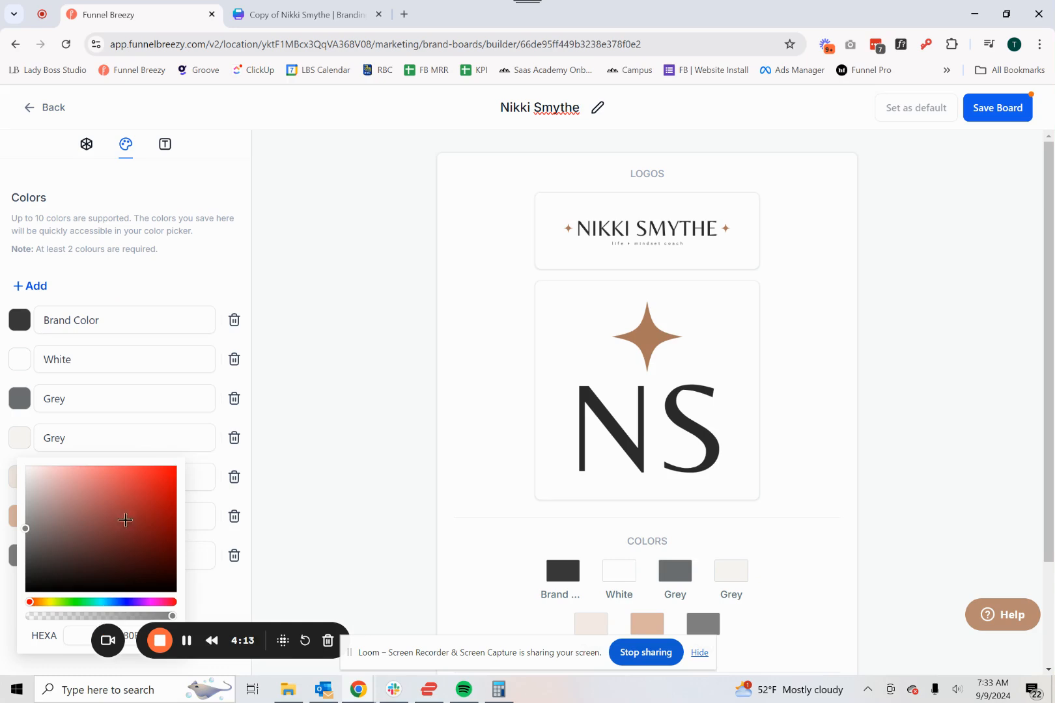
left_click_drag(238, 633, 416, 575)
double_click(127, 635)
type("#ab795e")
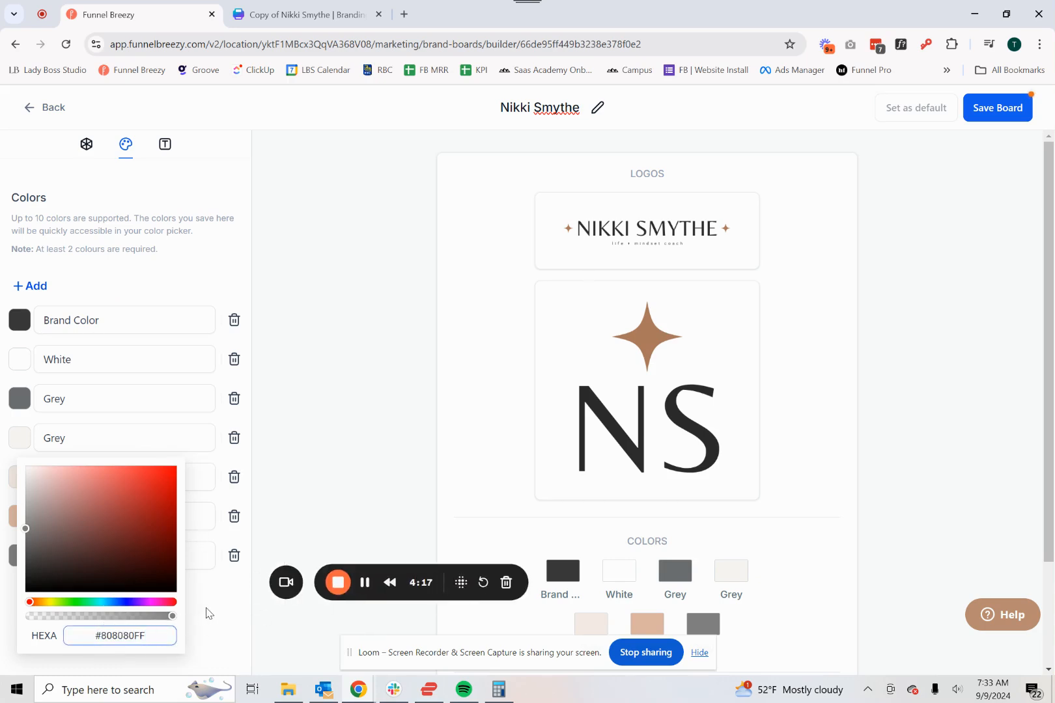
left_click(207, 615)
- Shorten the first color's name to Color and copy that name
left_click_drag(73, 329, 30, 332)
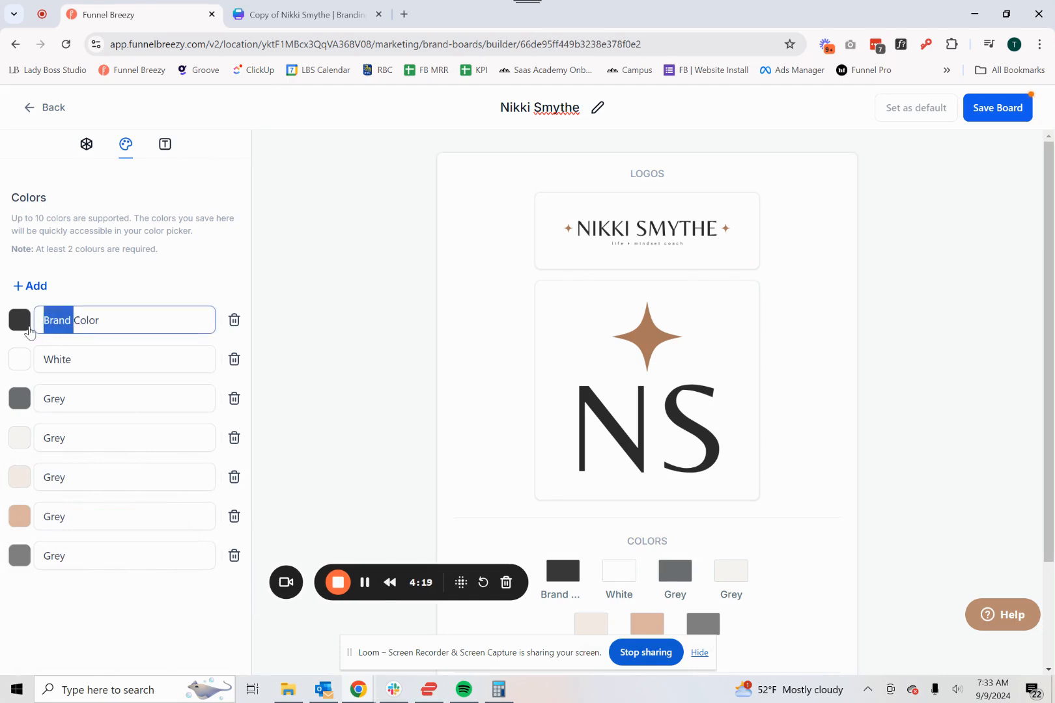
key("BackSpace")
left_click_drag(99, 331, 45, 317)
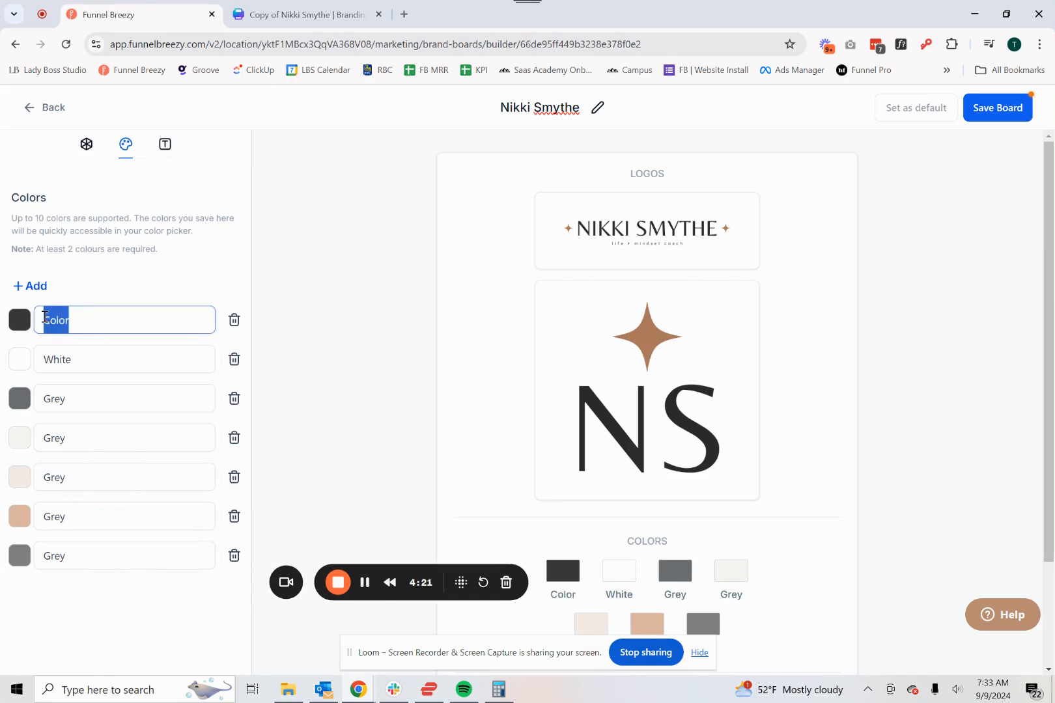
key("ctrl+c")
- Rename all five colors named Grey as Color
double_click(64, 400)
key("ctrl+v")
left_click_drag(73, 443, 36, 450)
key("ctrl+v")
key("ctrl+v")
left_click_drag(80, 485, 26, 526)
key("ctrl+v")
left_click_drag(77, 557, 41, 569)
key("ctrl+v")
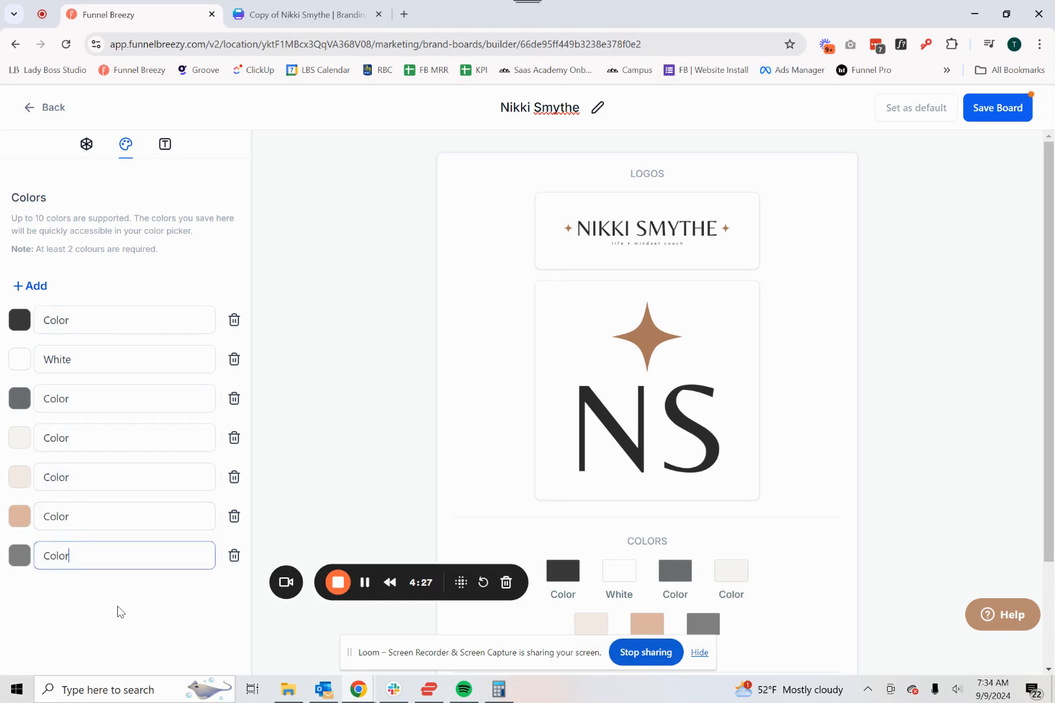
- Set the seventh color to #AB795E, copied from Canva's brown swatch, and save the brand board
left_click(65, 402)
left_click(20, 556)
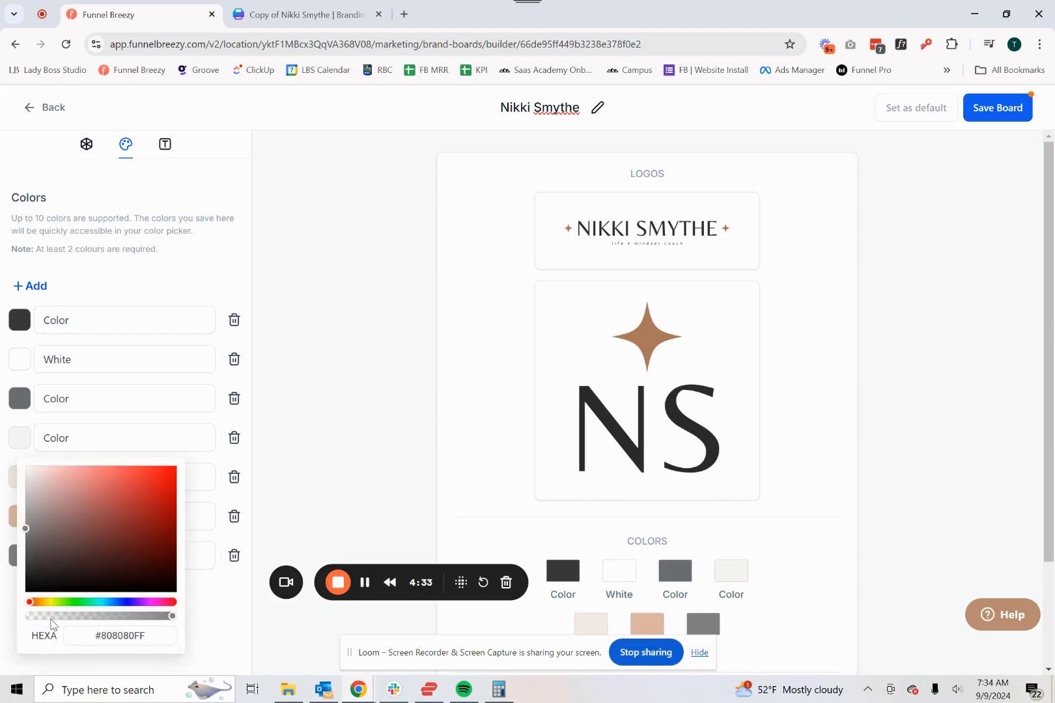
left_click(113, 638)
left_click(306, 15)
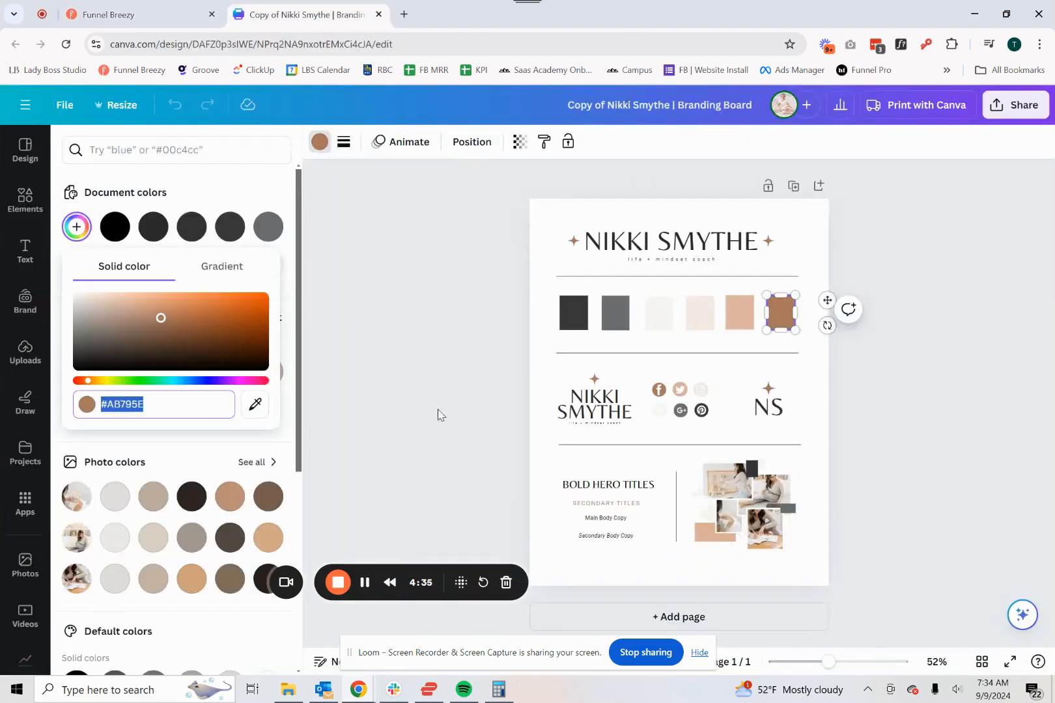
left_click(130, 14)
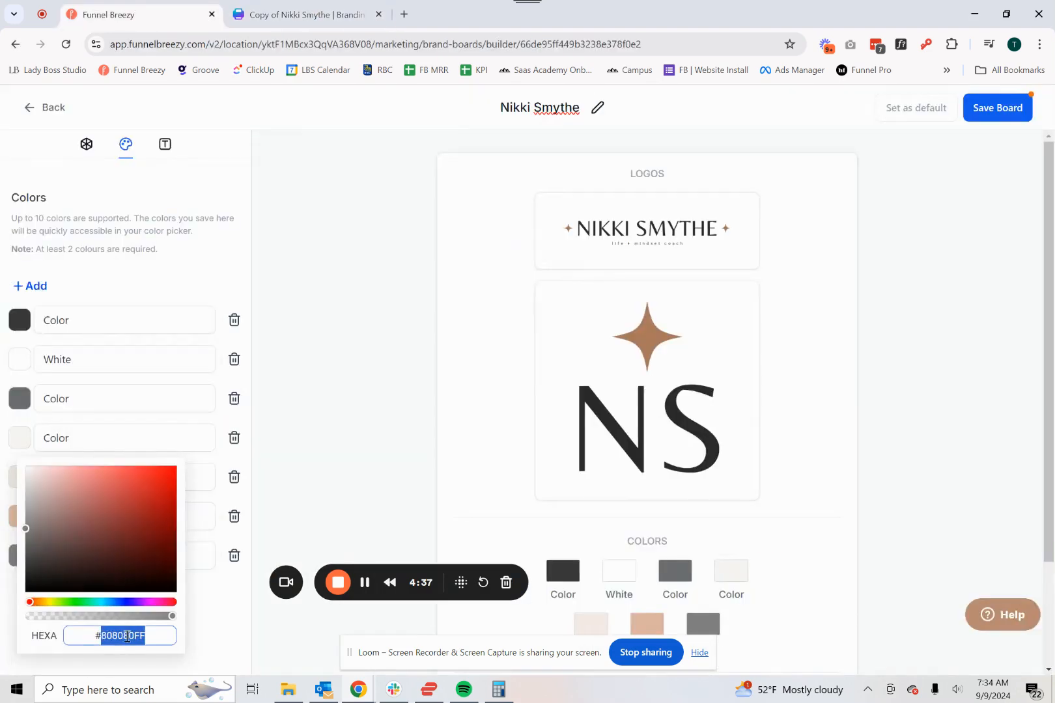
key("ctrl+v")
left_click(206, 620)
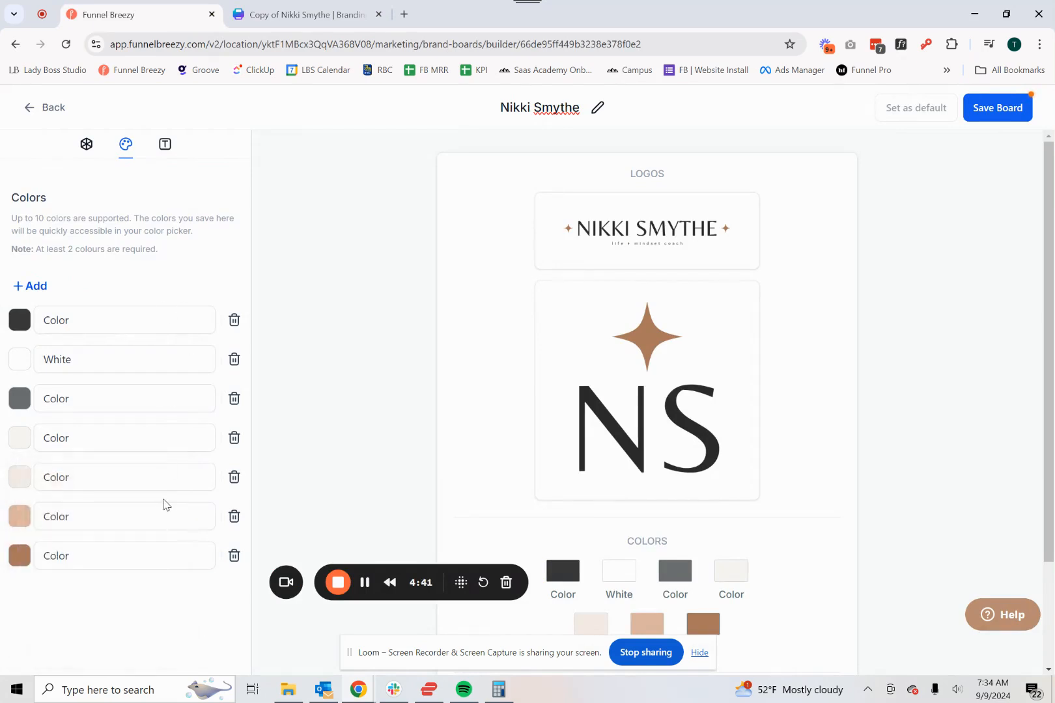
left_click(1011, 109)
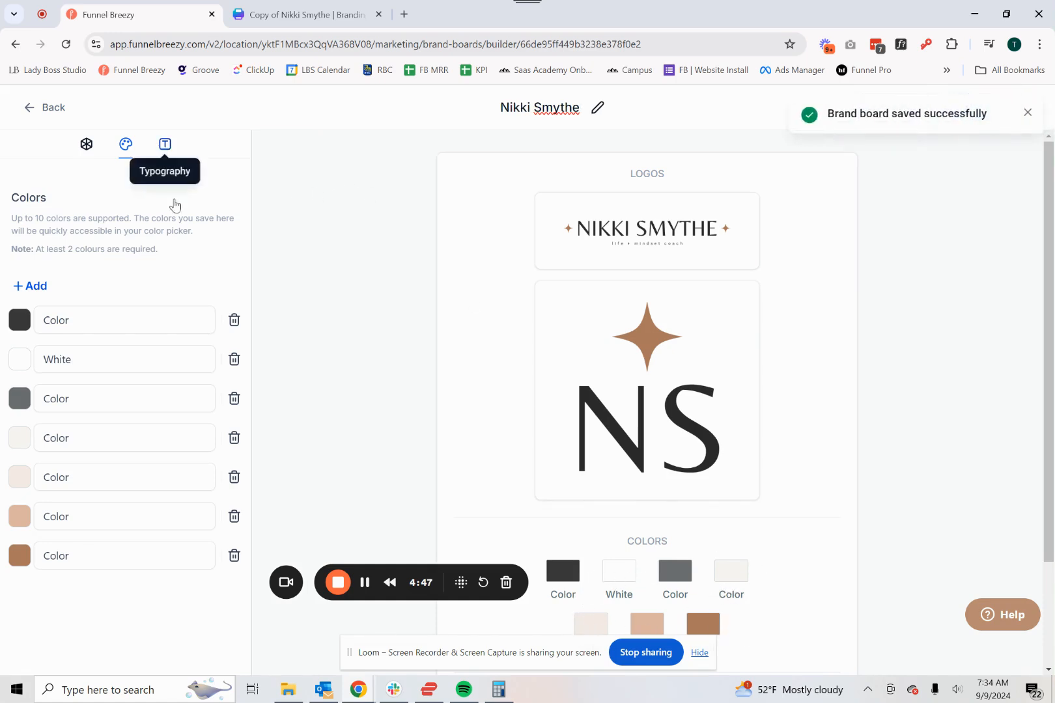
- Add a second font entry to the typography and set Font 1 to Belleza, matching Canva's bold hero titles
left_click(164, 144)
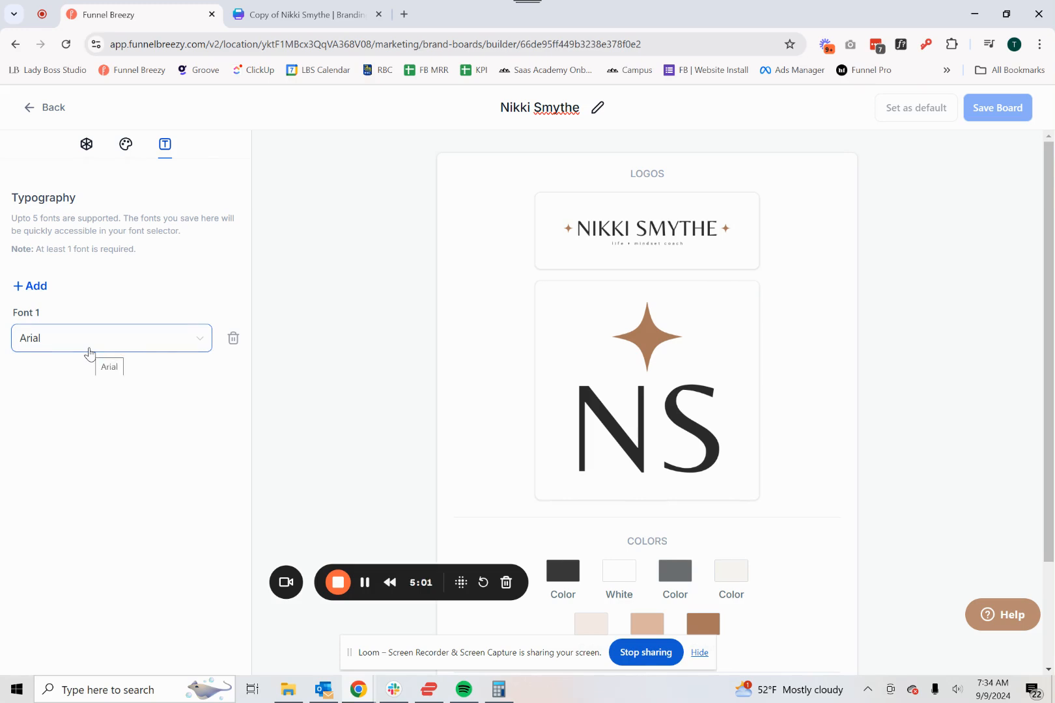
left_click(41, 287)
left_click(303, 14)
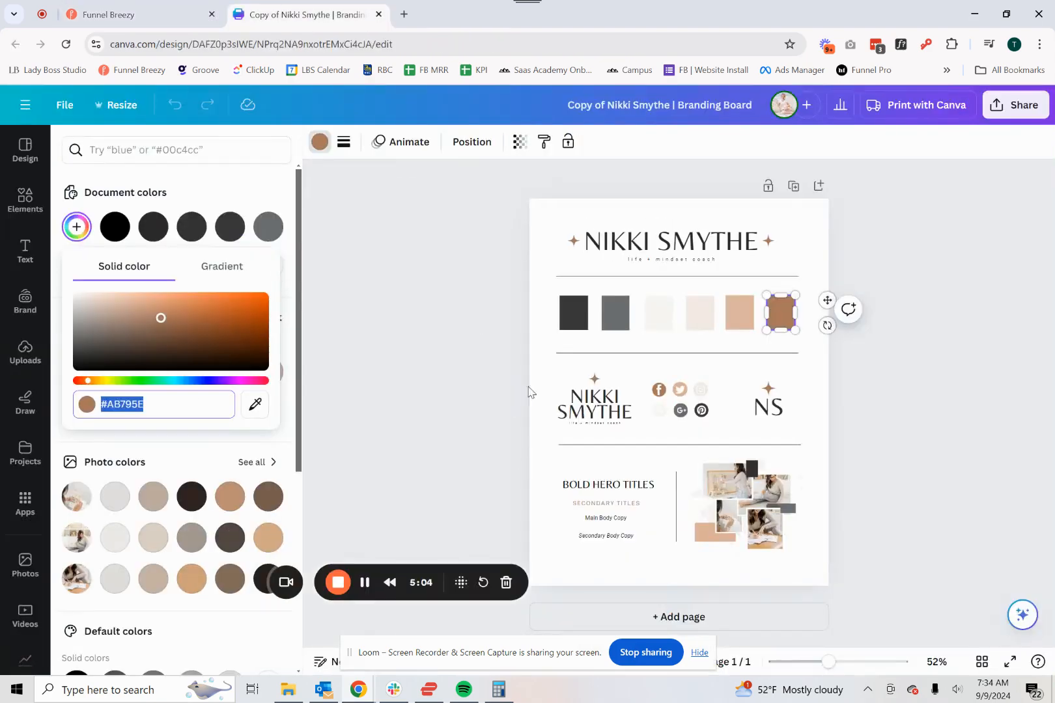
left_click(622, 492)
left_click(140, 14)
left_click(65, 338)
type("belle")
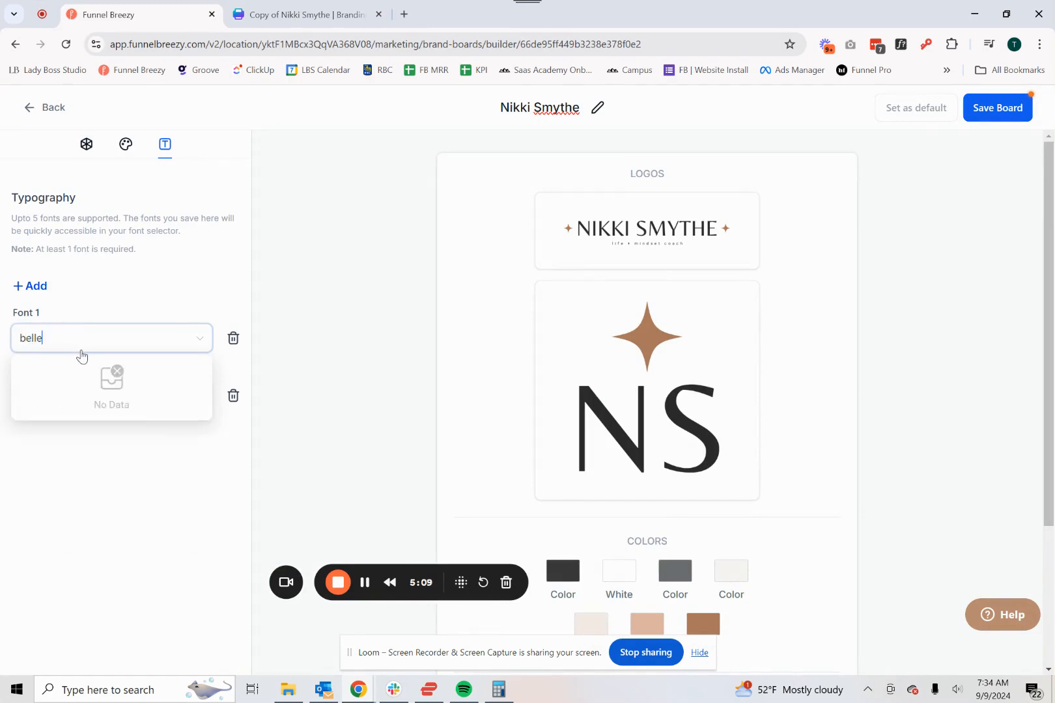
left_click(63, 401)
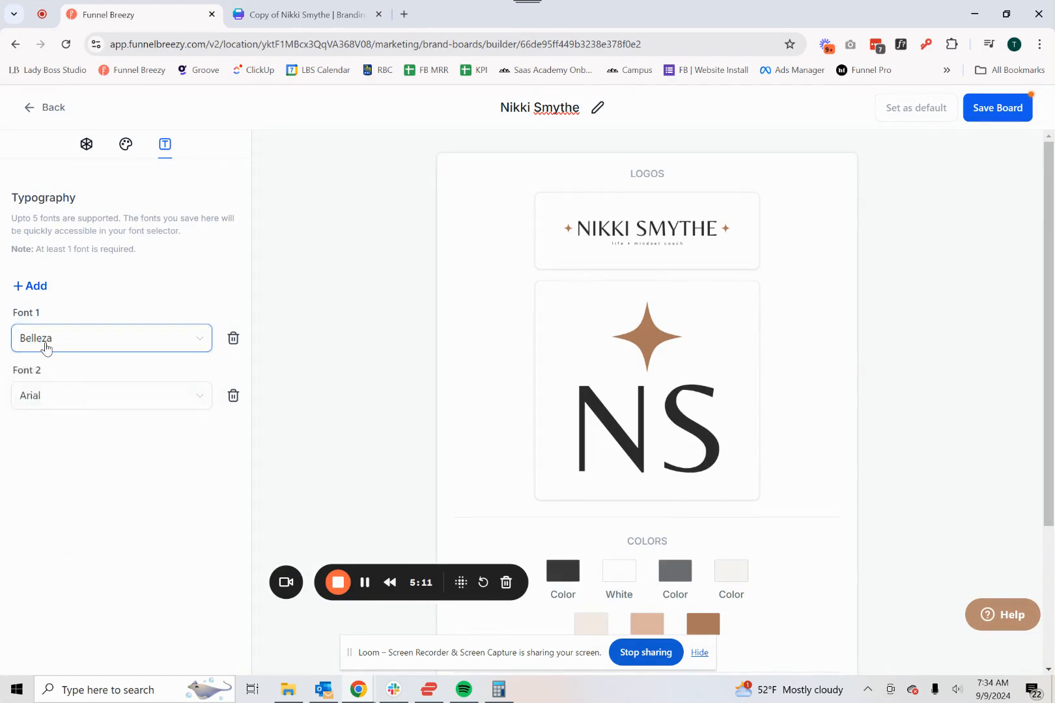
- Check the fonts of Canva's secondary titles and main body copy, and set Font 2 to Public Sans
left_click(286, 8)
left_click(589, 505)
left_click(598, 519)
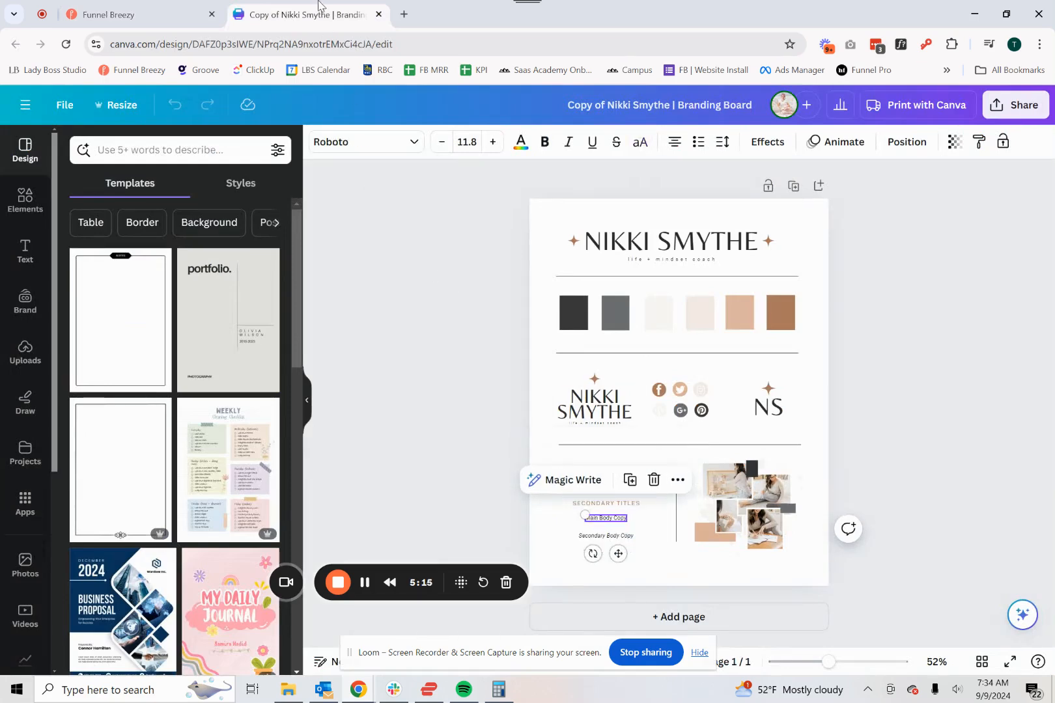
left_click(110, 14)
left_click(60, 397)
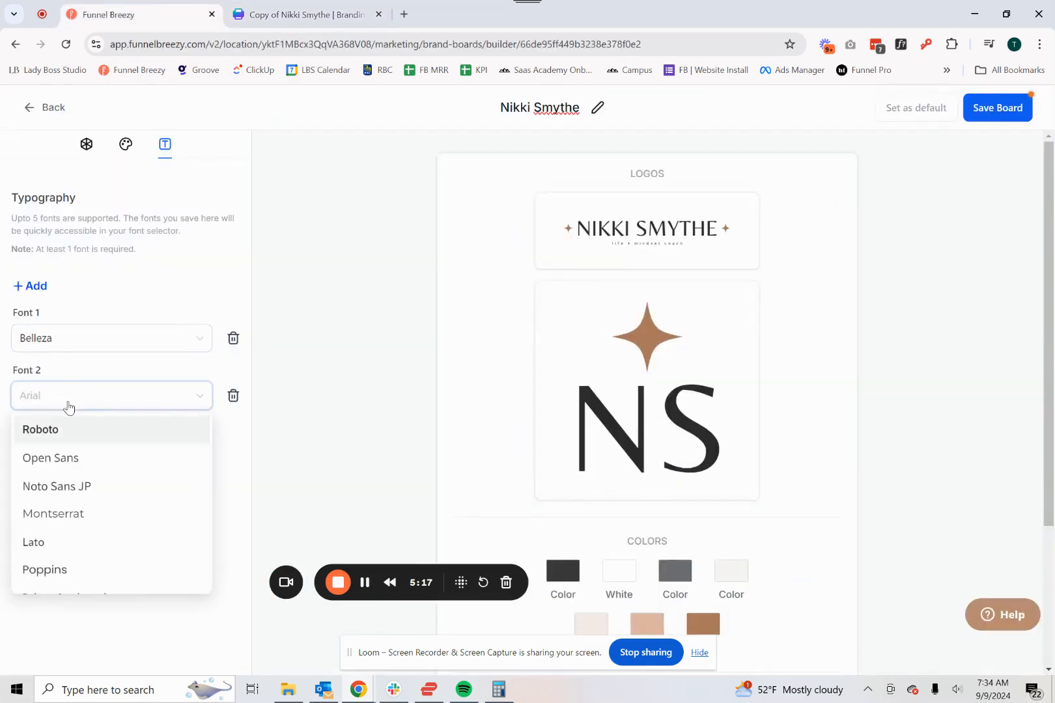
type("public")
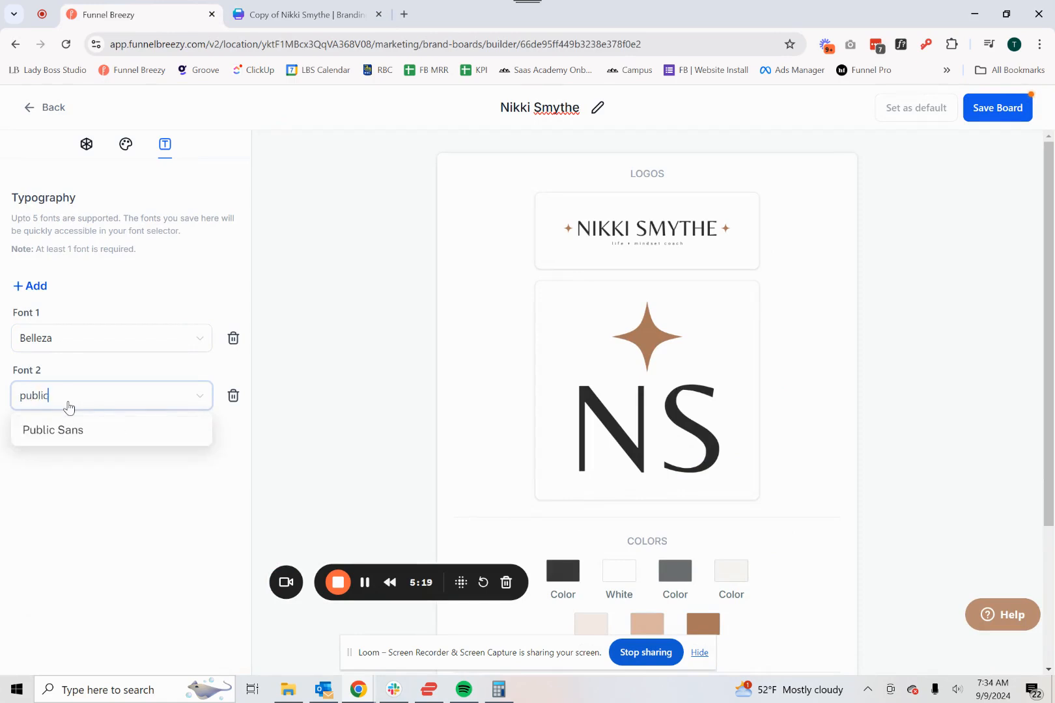
left_click(77, 430)
- Add a third font set to Roboto and save the brand board
left_click(36, 288)
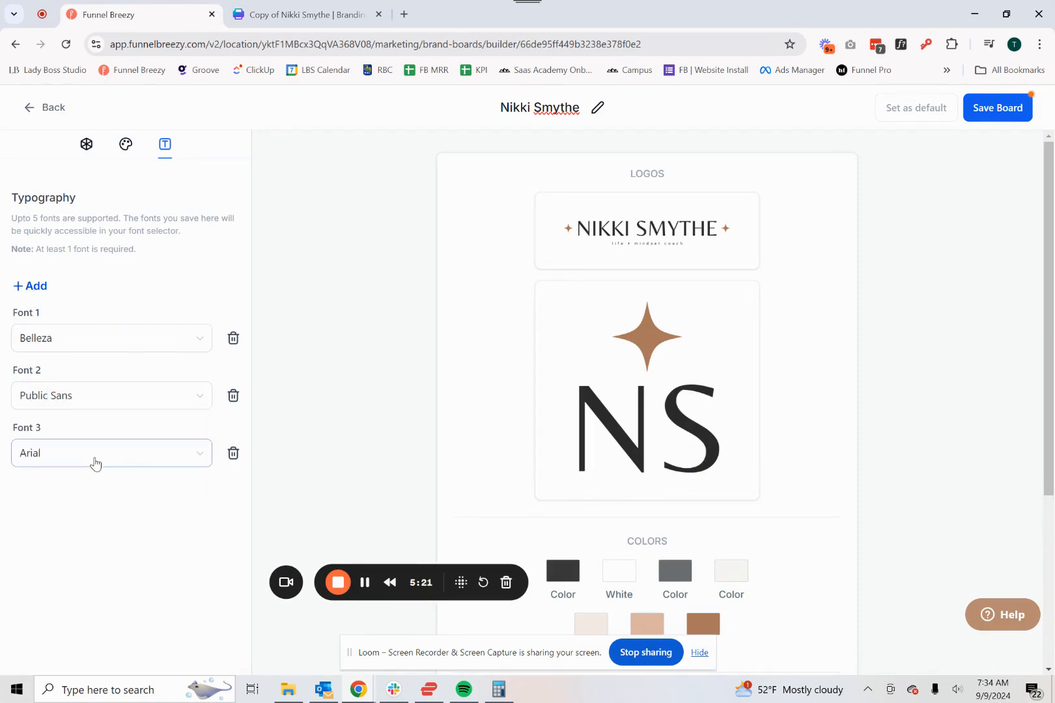
left_click(92, 456)
left_click(108, 487)
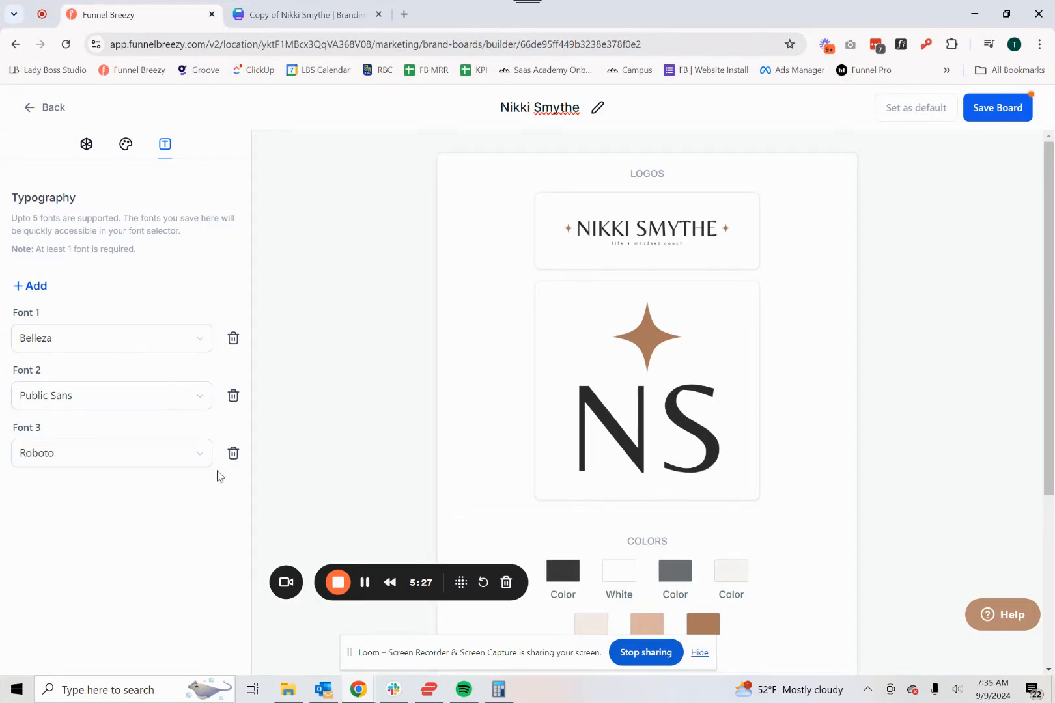
left_click(991, 120)
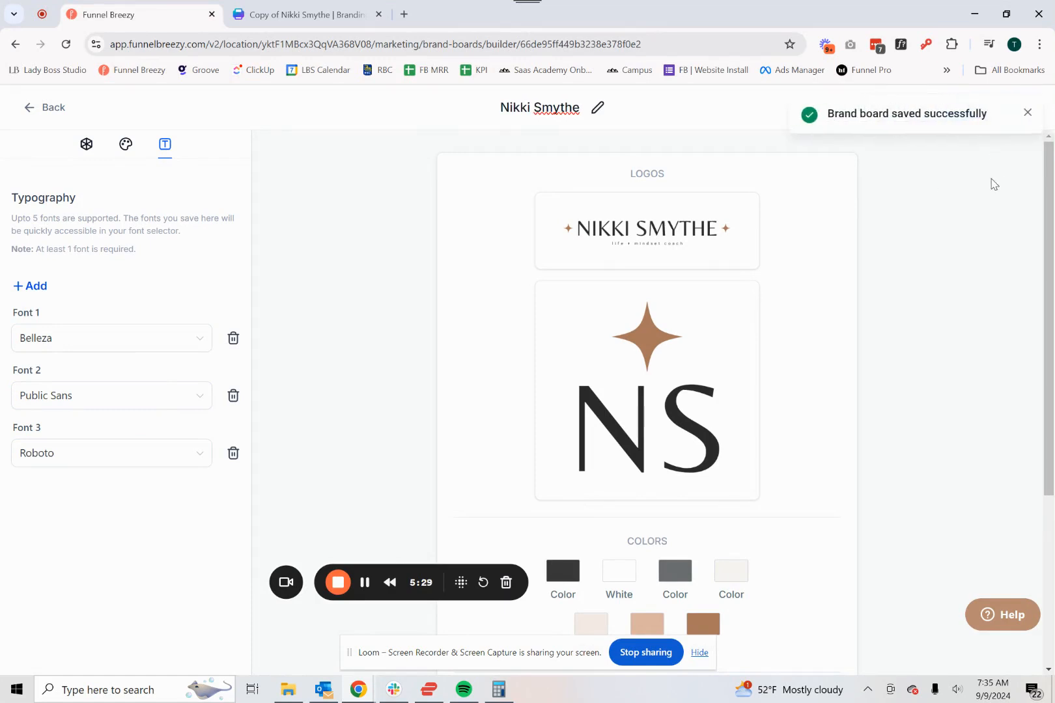
left_click(1028, 113)
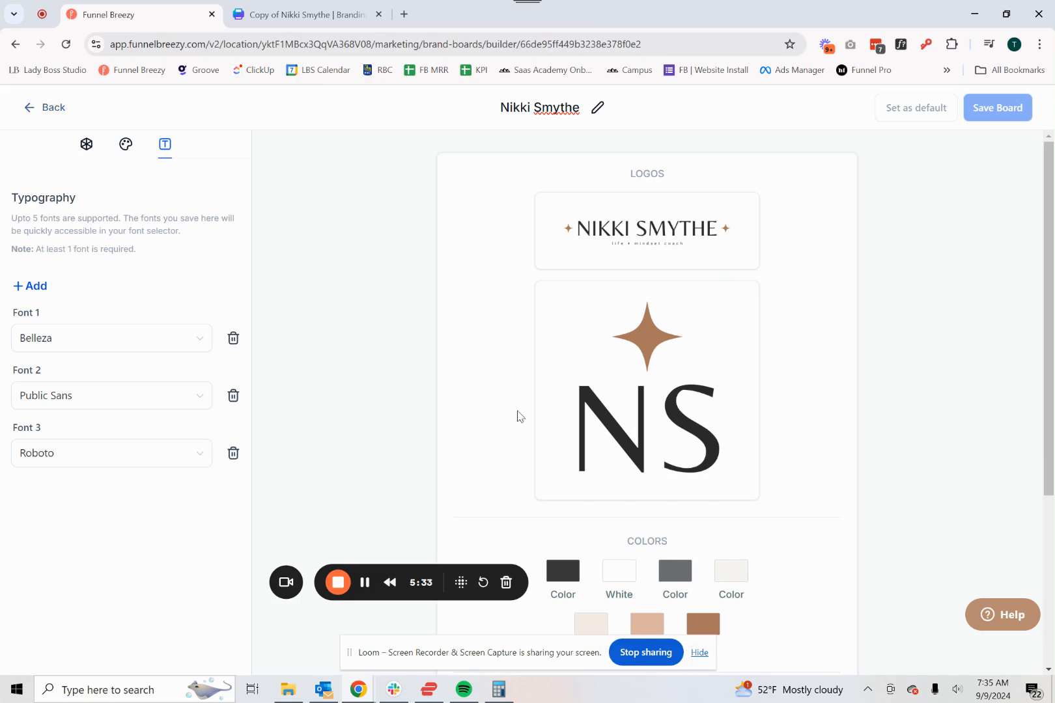
- Leave the brand board and create an email campaign from the Email Campaign Template in the [TEMPLATES] General Emails folder
left_click(43, 109)
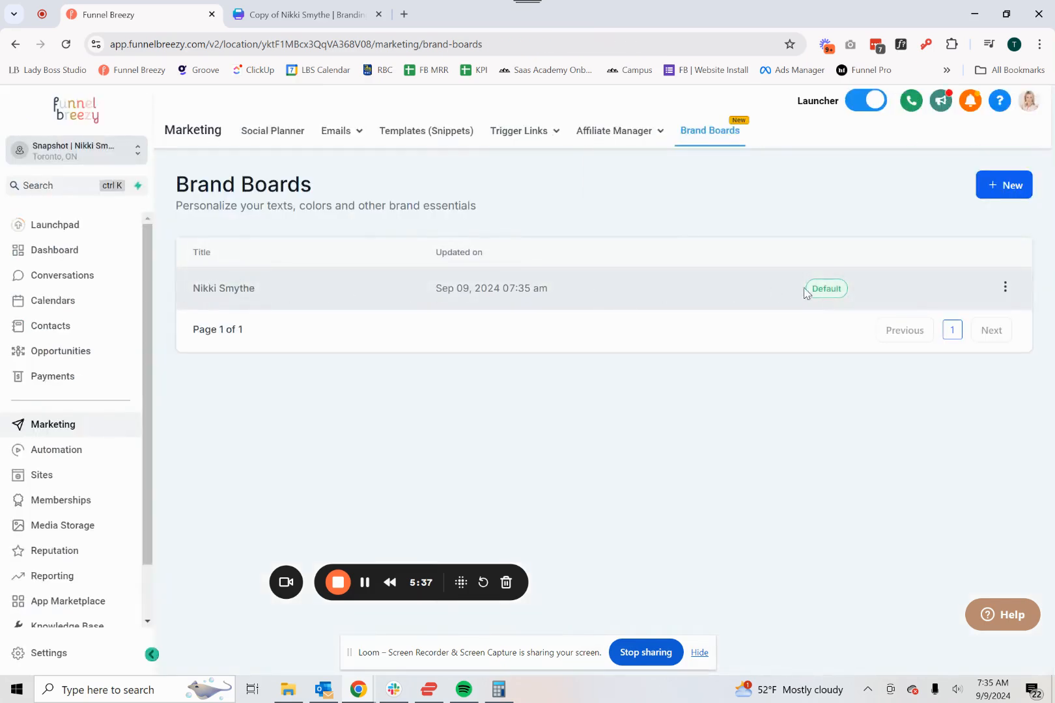
left_click(70, 482)
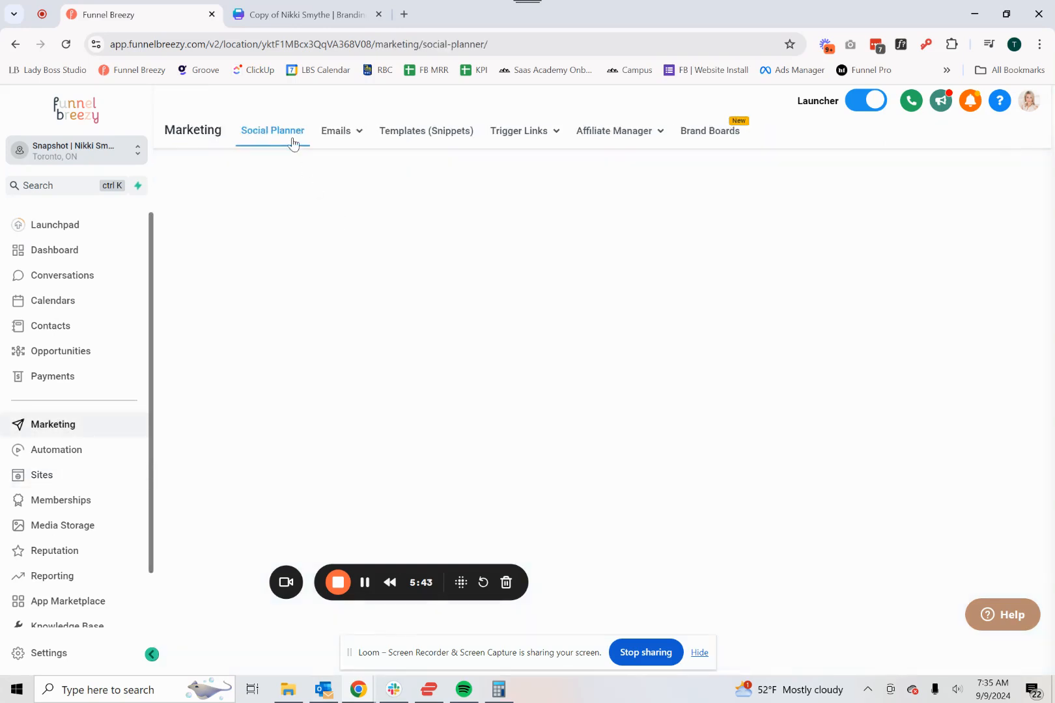
mouse_move(346, 132)
left_click(343, 168)
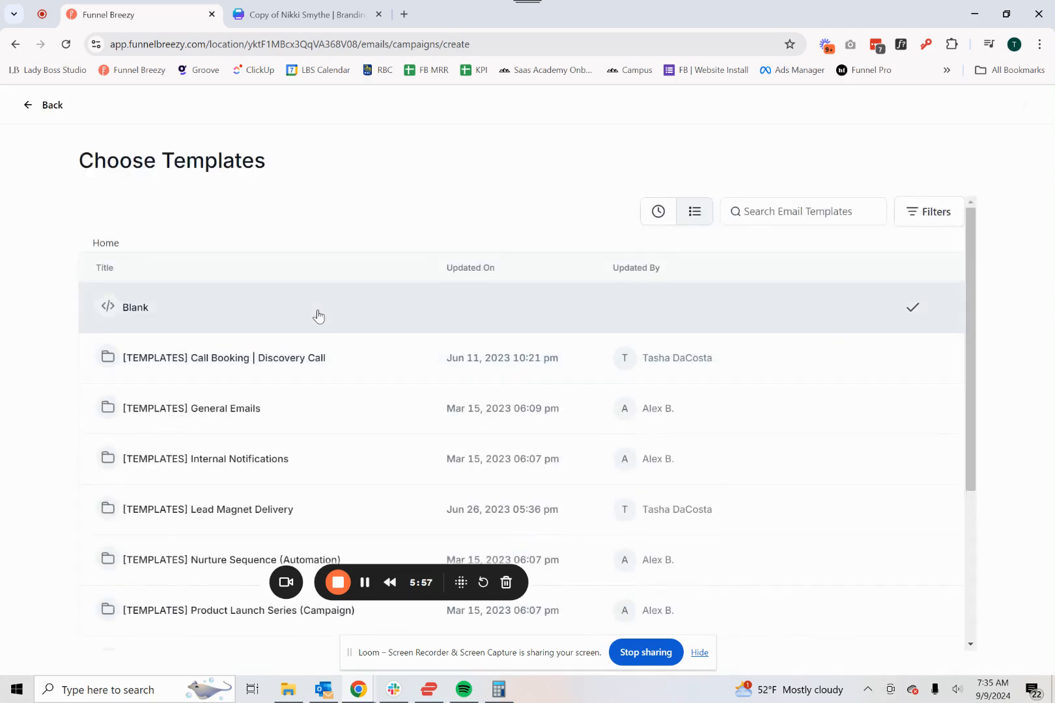
scroll(317, 316, "down", 1)
left_click(220, 343)
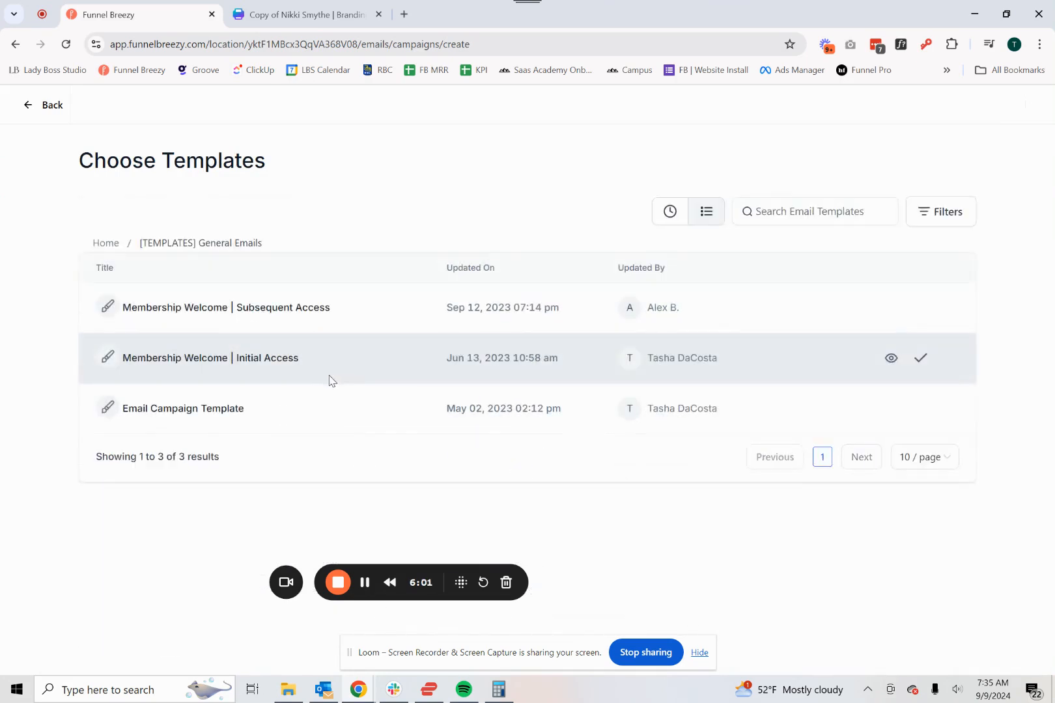
left_click(920, 409)
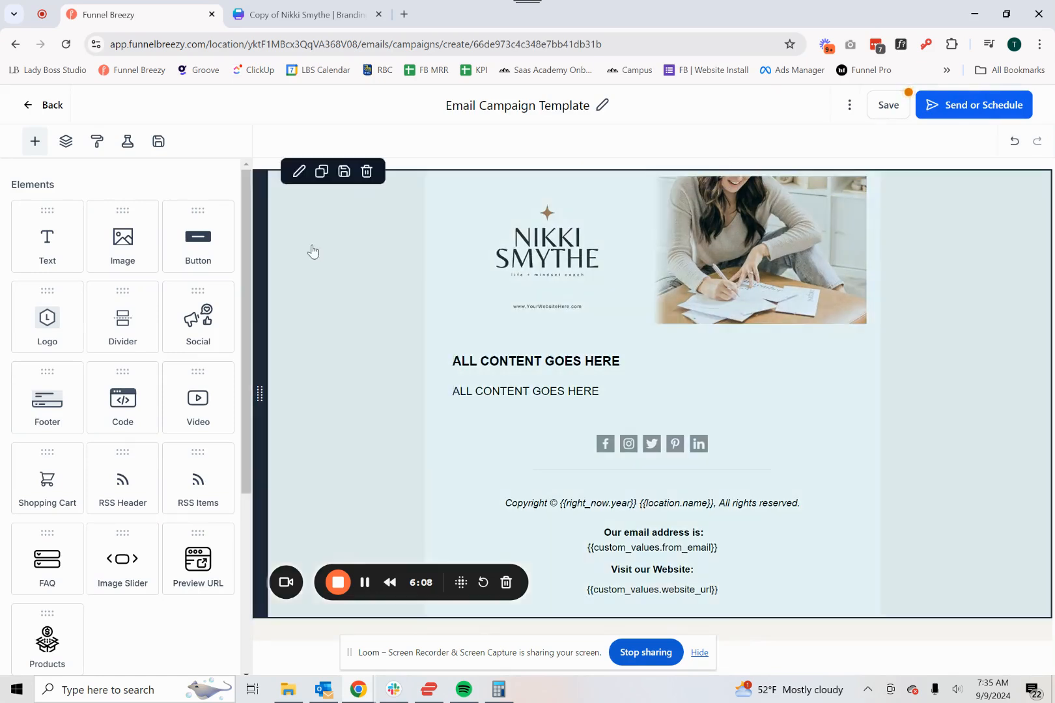
- Open the background color picker in the email's template appearance settings and examine the available brand colors
left_click(311, 252)
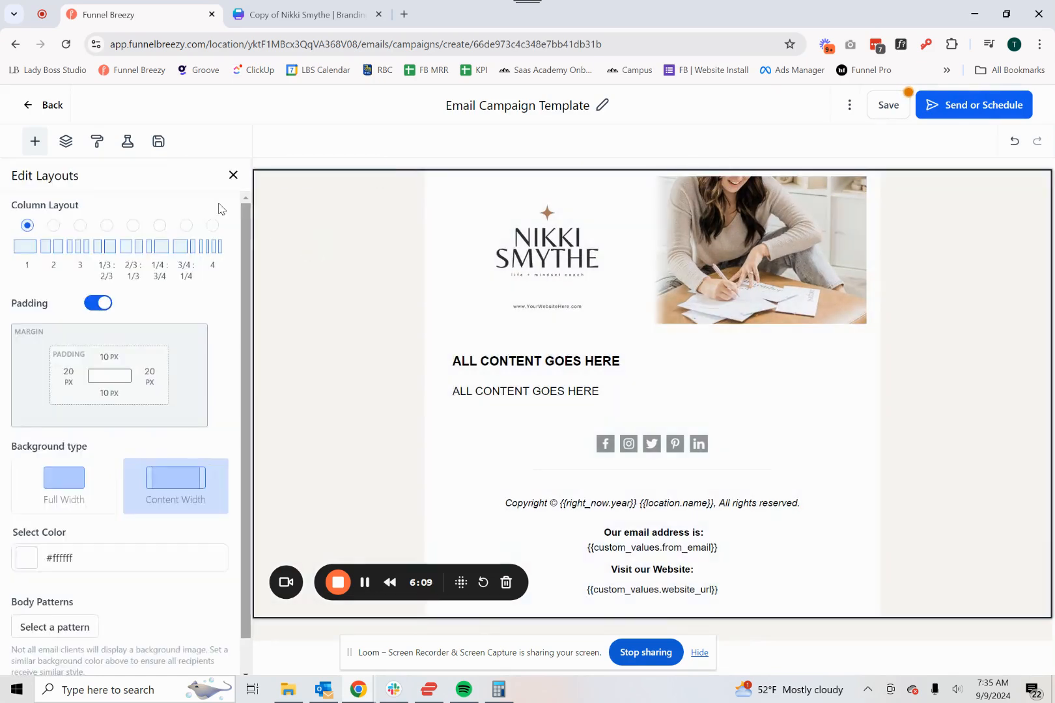
left_click(99, 148)
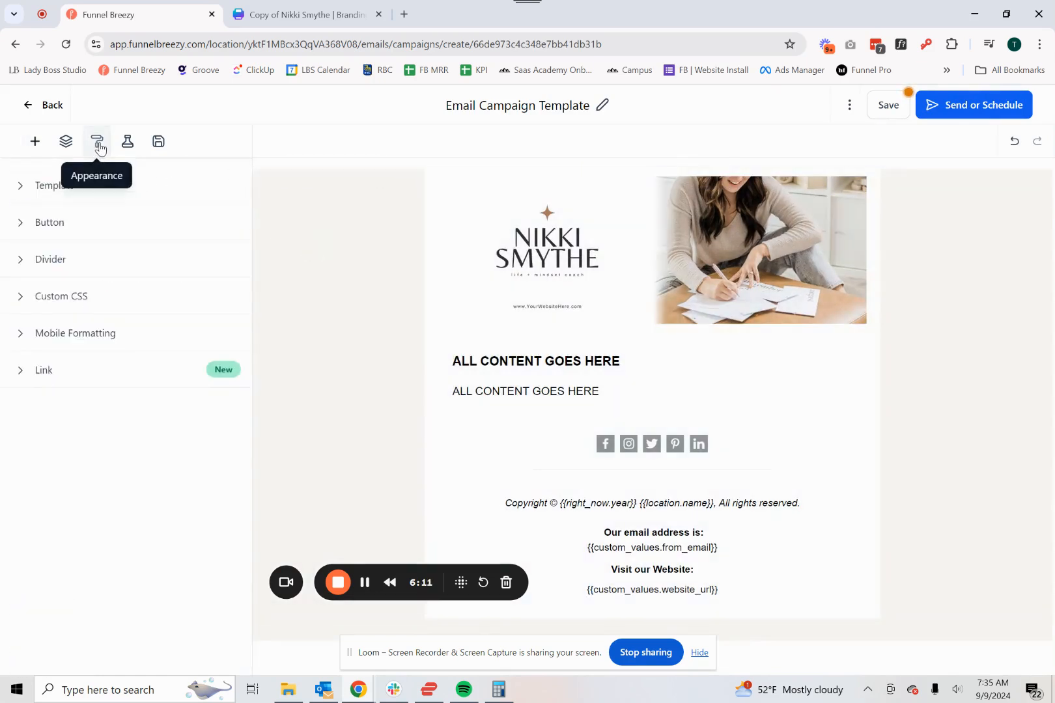
left_click(37, 194)
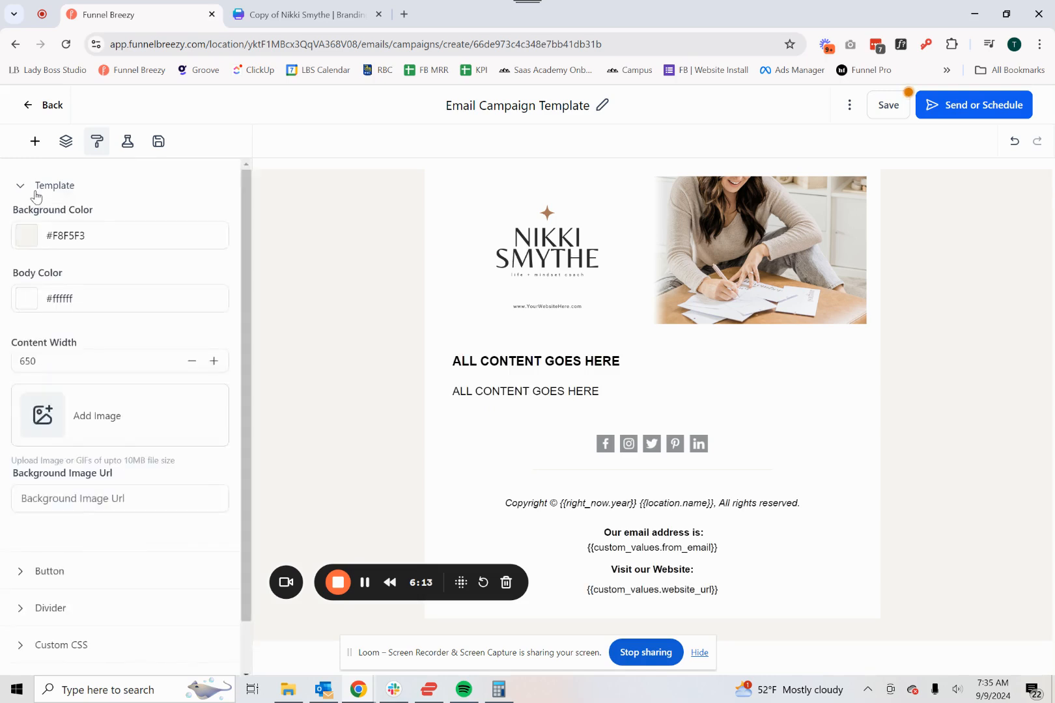
left_click(27, 236)
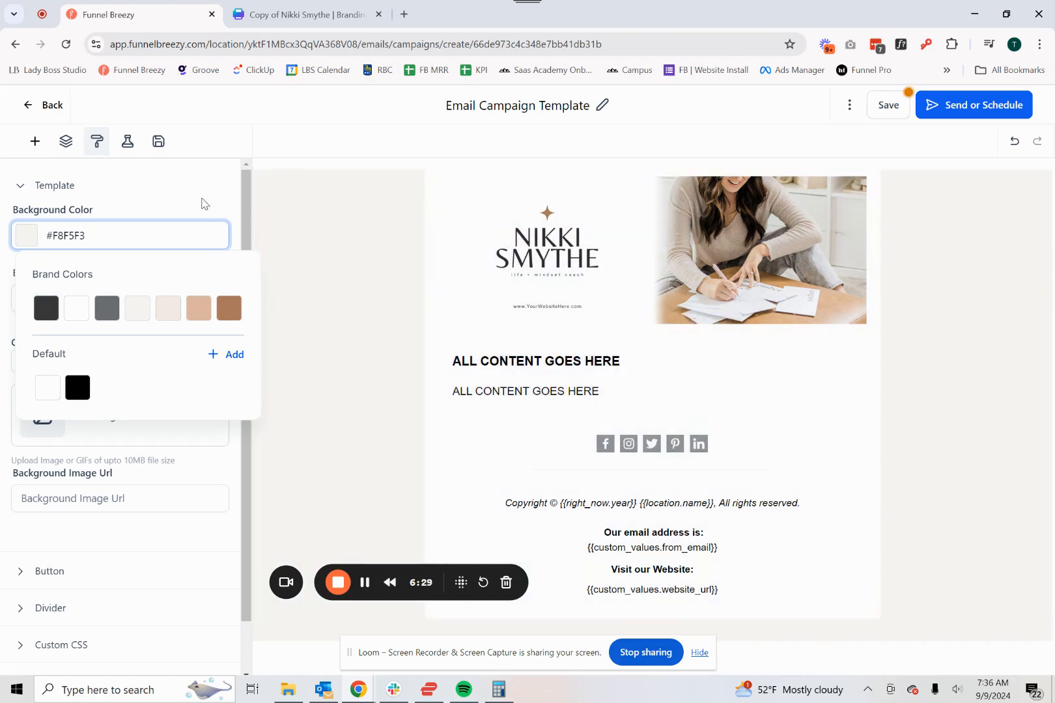
left_click(202, 203)
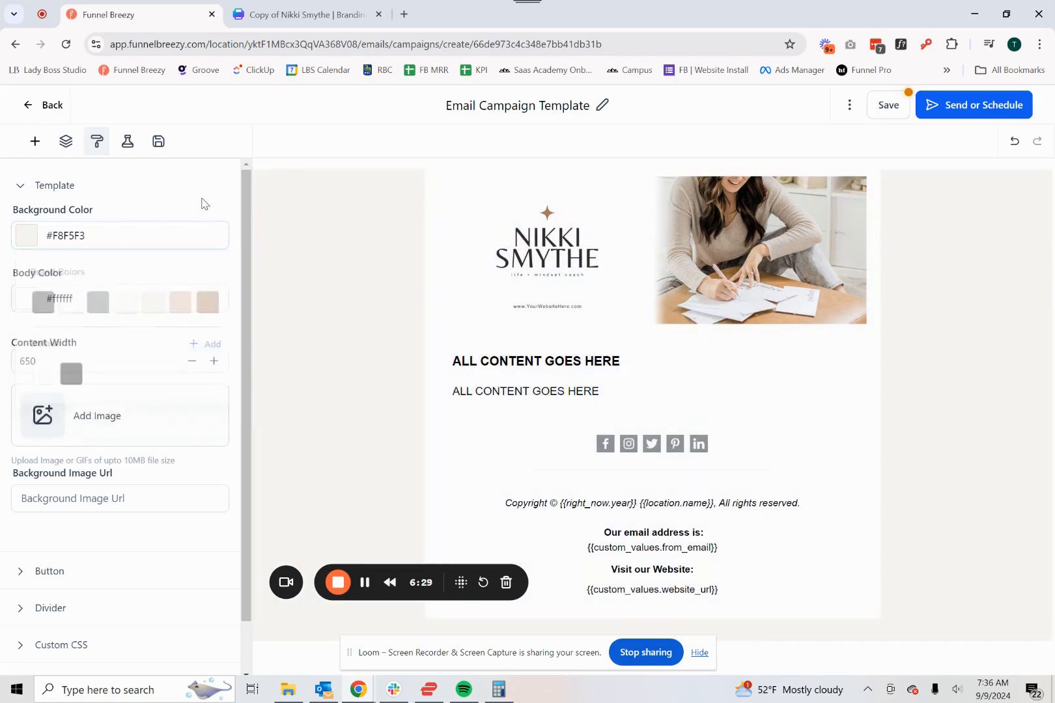
- Exit the email editor and return to the Brand Boards list
left_click(34, 108)
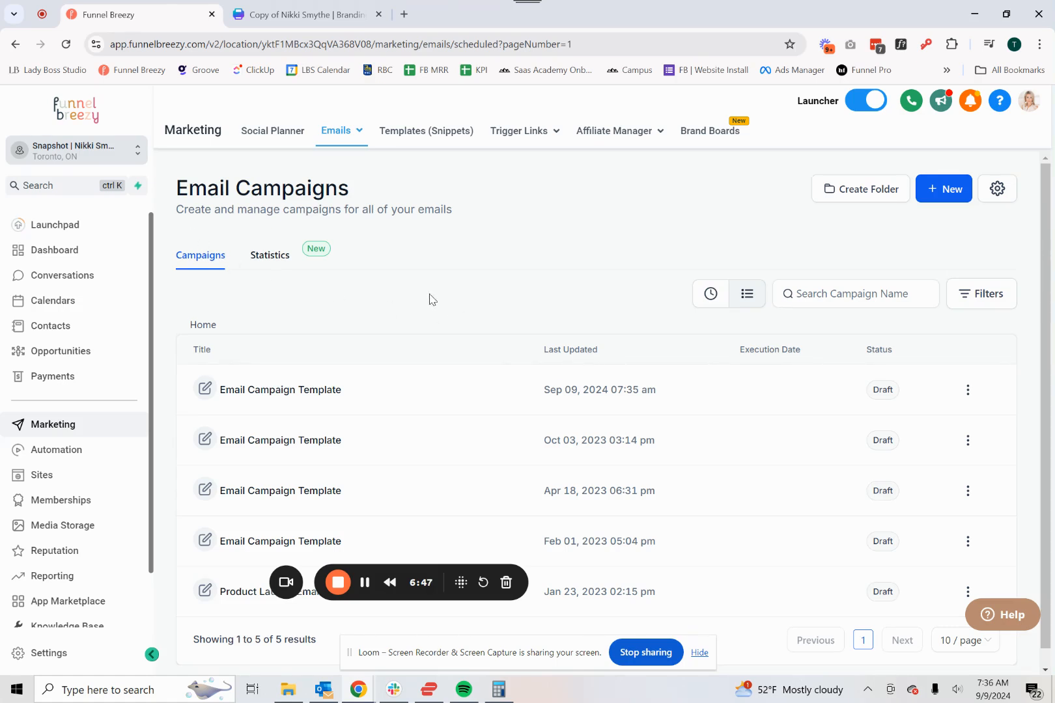
left_click(64, 657)
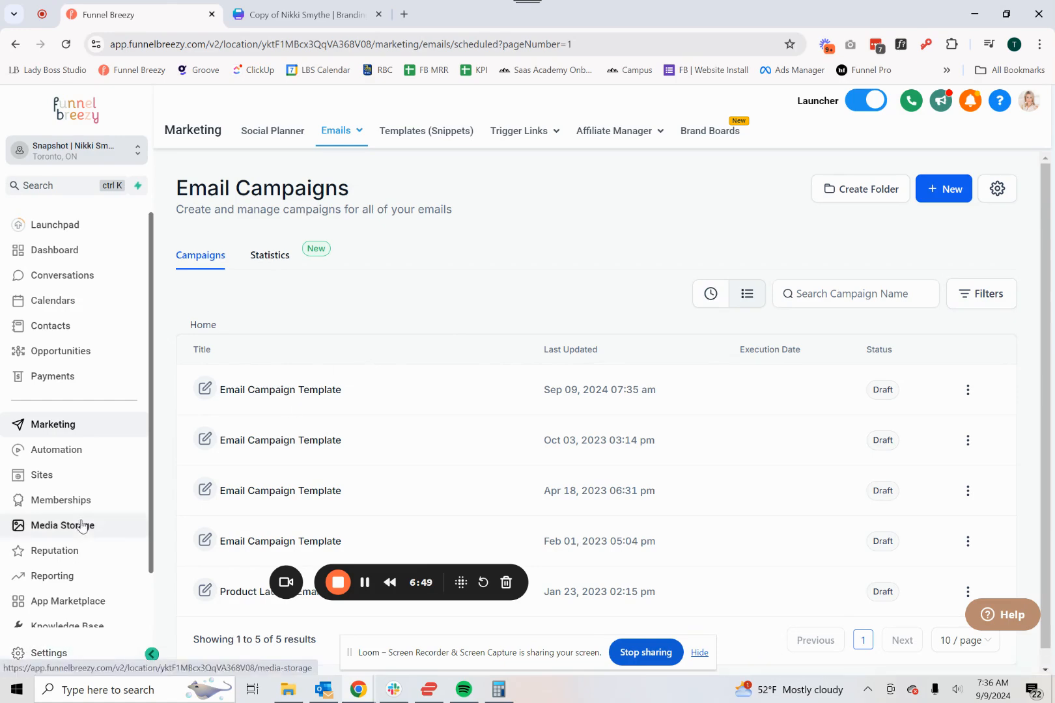
scroll(81, 526, "down", 5)
left_click(52, 631)
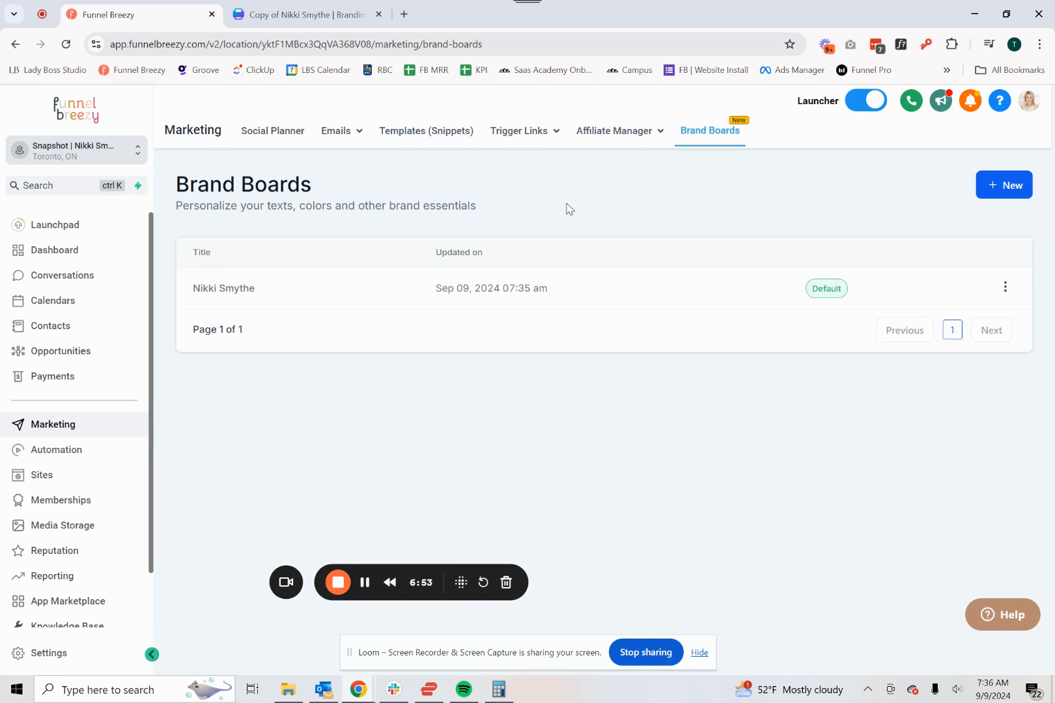